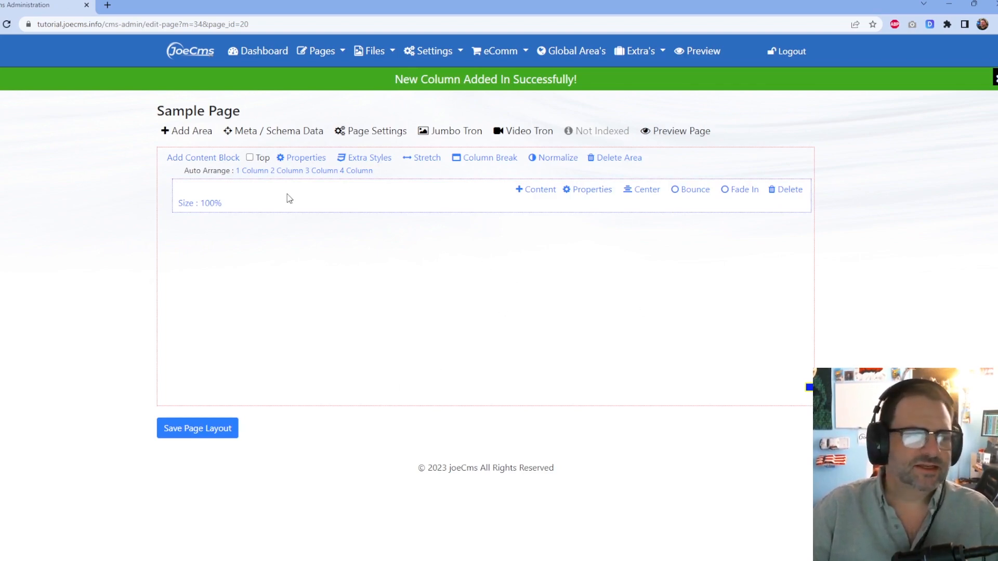
Add a Basic Text Editor block to the Sample Page's empty column and open its Content Editor.
click(536, 195)
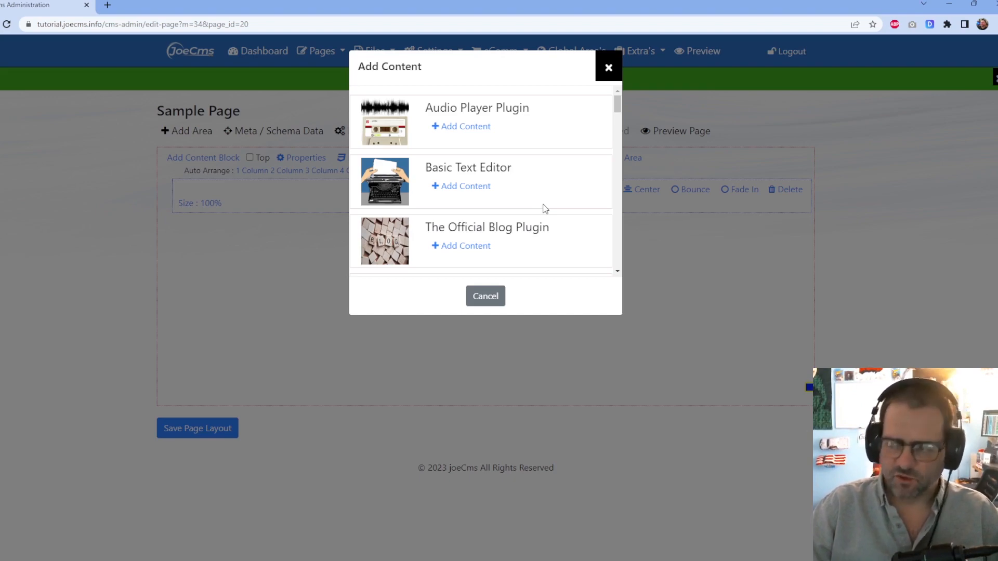
click(471, 187)
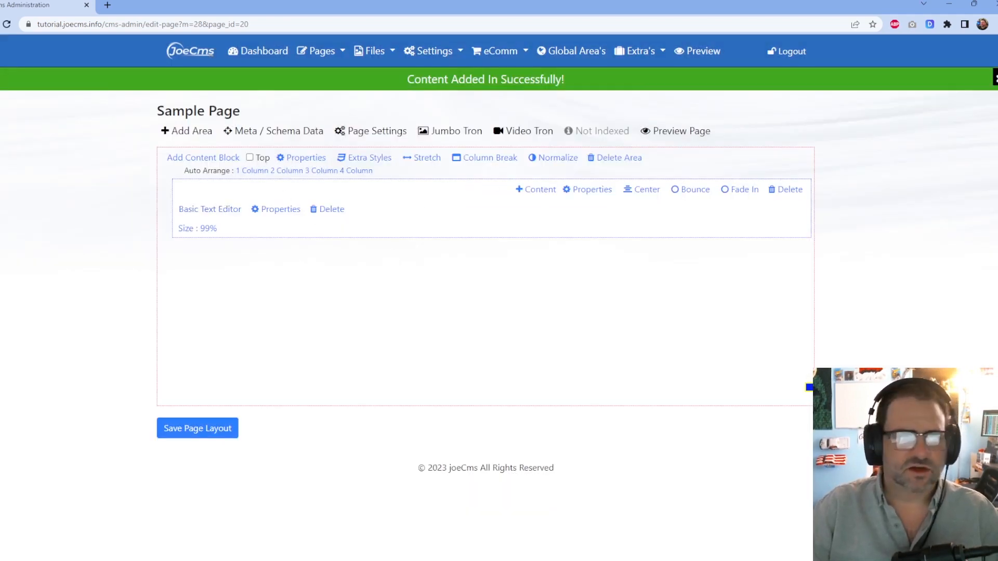
click(185, 209)
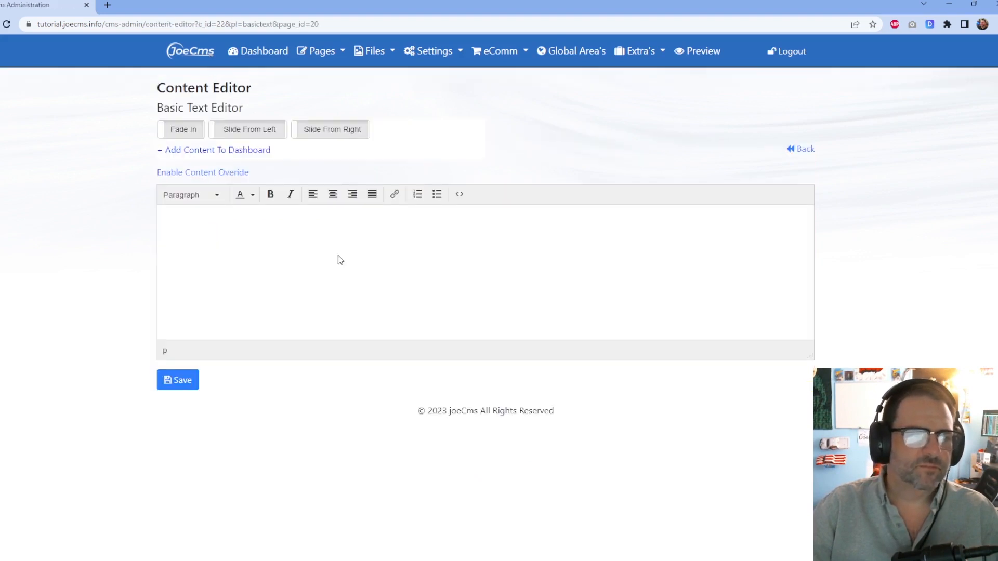
Paste the Lorem Ipsum text and make 'What is Lorem Ipsum?' a Heading 1.
click(433, 265)
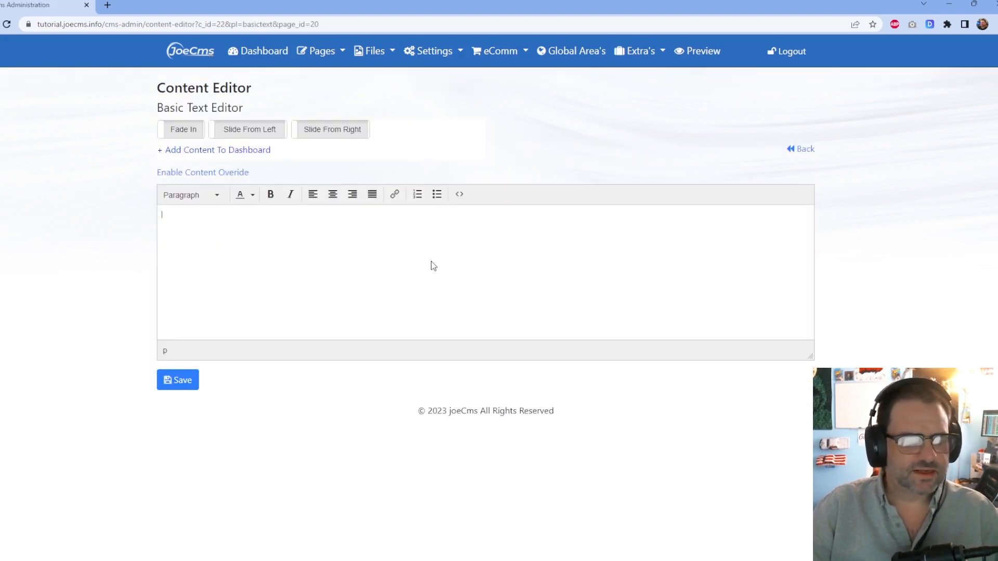
text(What is Lorem Ipsum? Lorem Ipsum is simply dummy text of the printing and typesetting industry. Lorem Ipsum has been the industry's standard dummy text ever since the 1500s, when an unknown printer took a galley of type and scrambled it to make a type specimen book. It has survived not only five centuries, but also the leap into electronic typesetting, remaining essentially unchanged. It was popularised in the 1960s with the release of Letraset sheets containing Lorem Ipsum passages, and more recently with desktop publishing software like Aldus PageMaker including versions of Lorem Ipsum. Where does it come from? Contrary to popular belief, Lorem Ipsum is not simply random text. It has roots in a piece of classical Latin literature from 45 BC, making it over 2000 years old. Richard McClintock, a Latin professor at Hampden-Sydney College in Virginia, looked up one of the more obscure Latin words.)
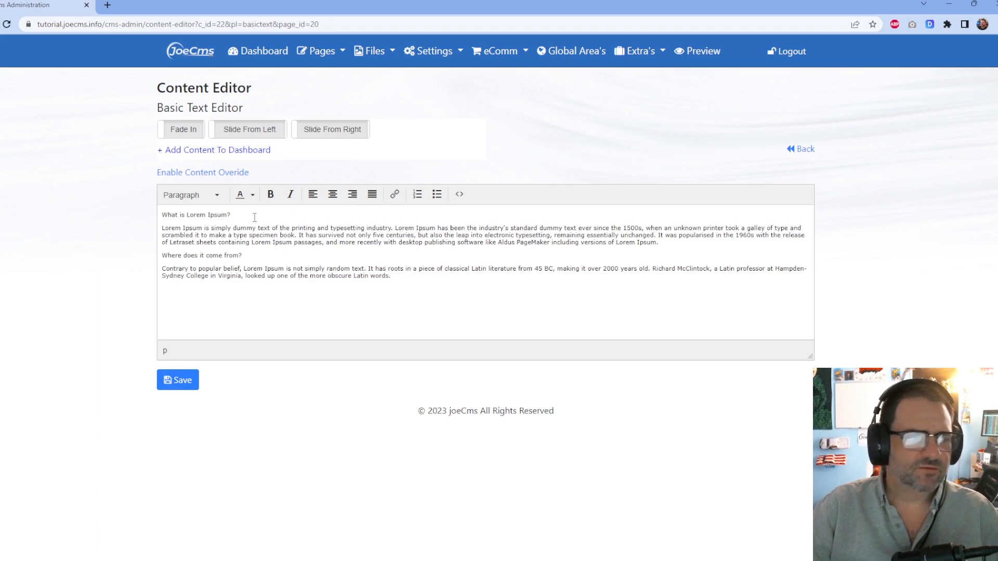
drag(215, 212, 113, 205)
click(182, 197)
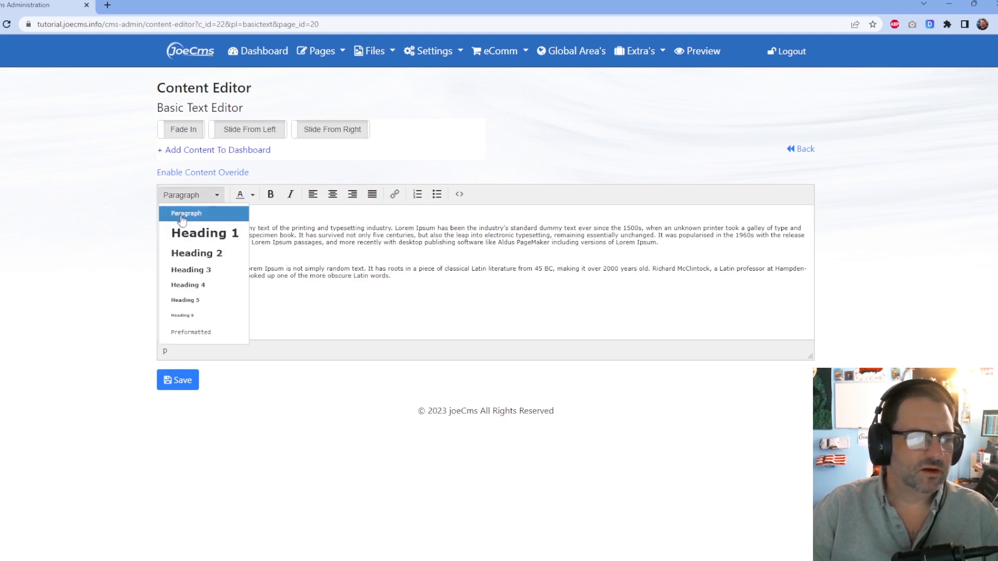
click(184, 234)
Make 'Where does it come from?' a Heading 2, add a Slide From Left entrance, and save.
drag(260, 262, 149, 260)
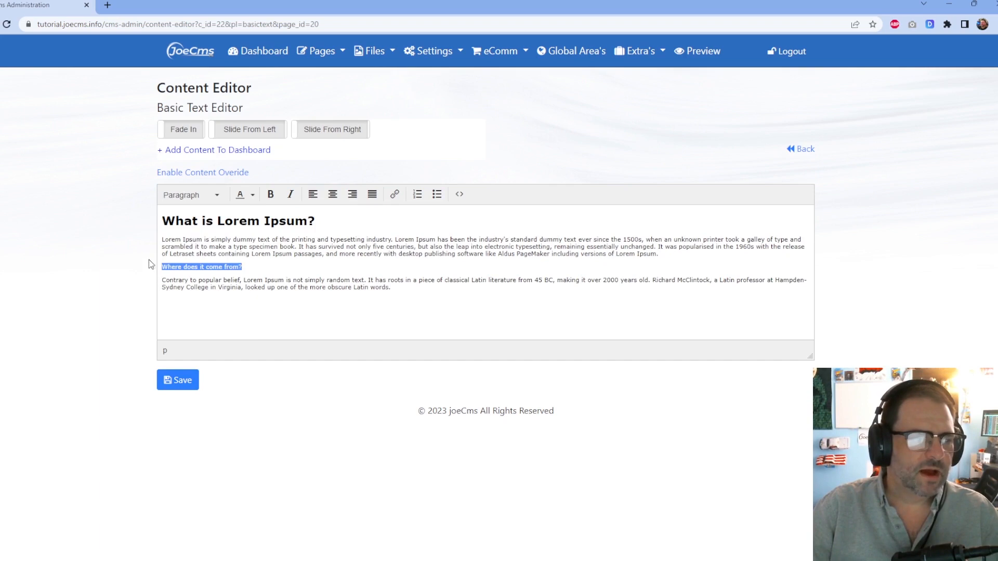
click(180, 201)
click(218, 251)
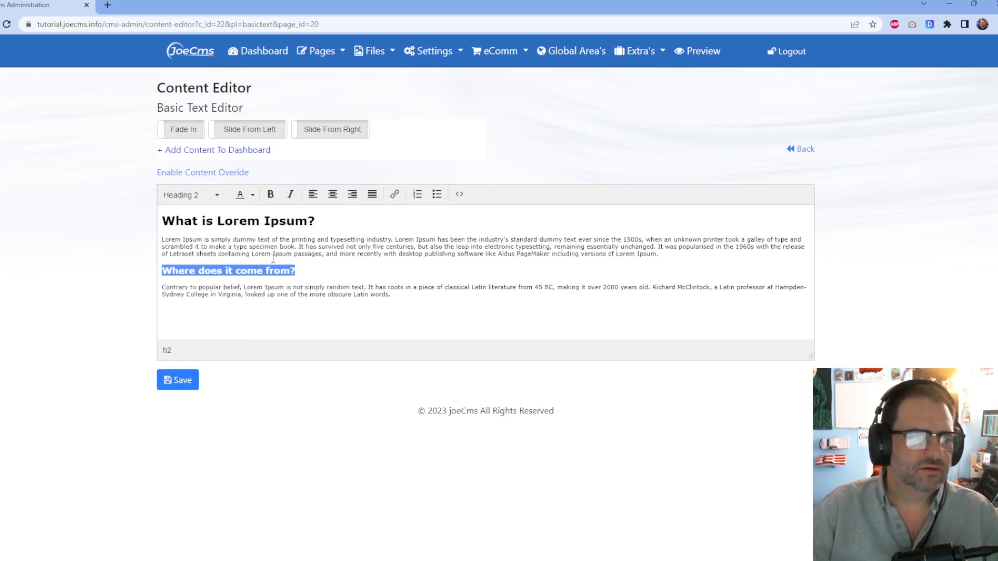
click(403, 266)
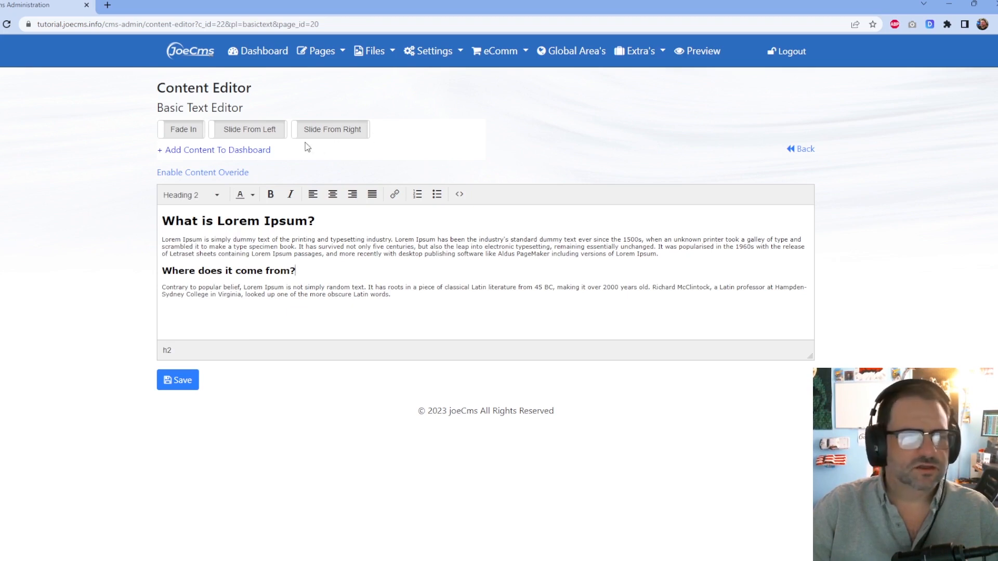
click(269, 134)
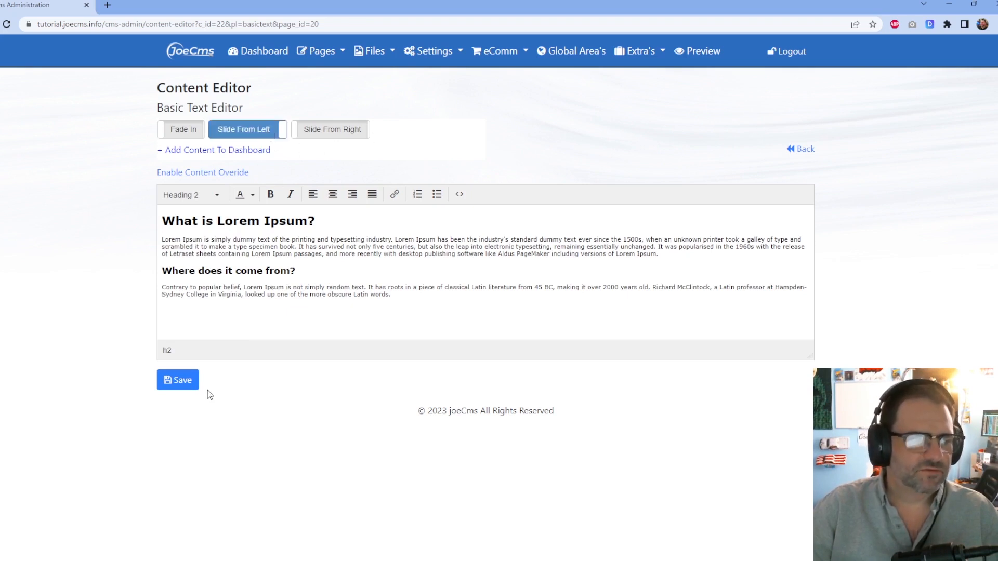
click(192, 383)
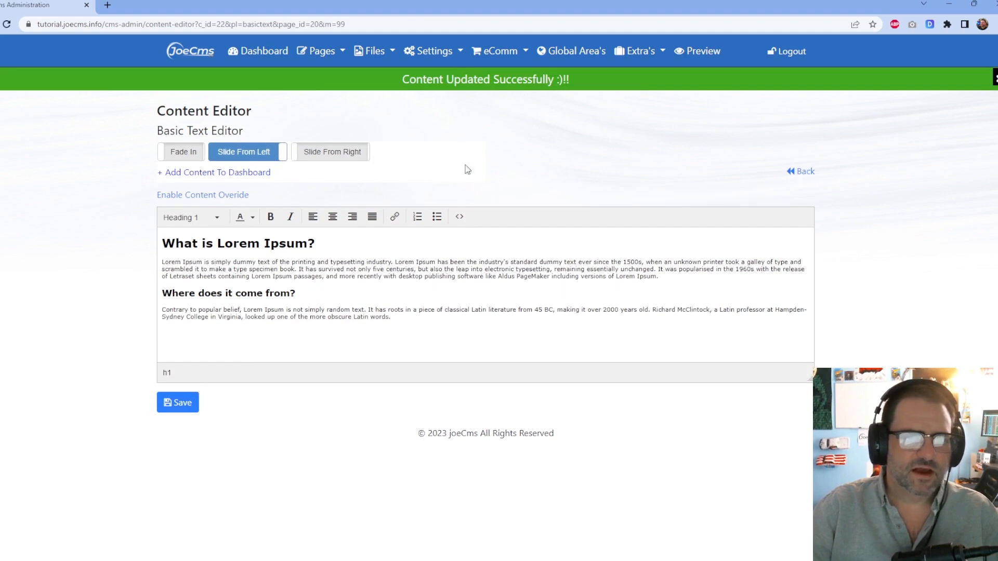
Preview the live Sample Page with the Lorem Ipsum headings, then close the preview tab.
click(803, 172)
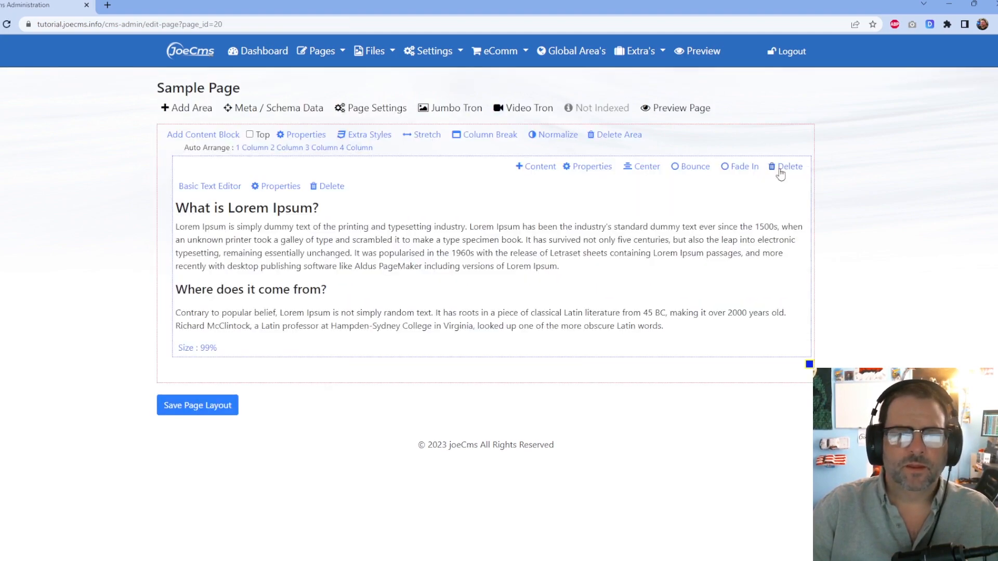
click(664, 105)
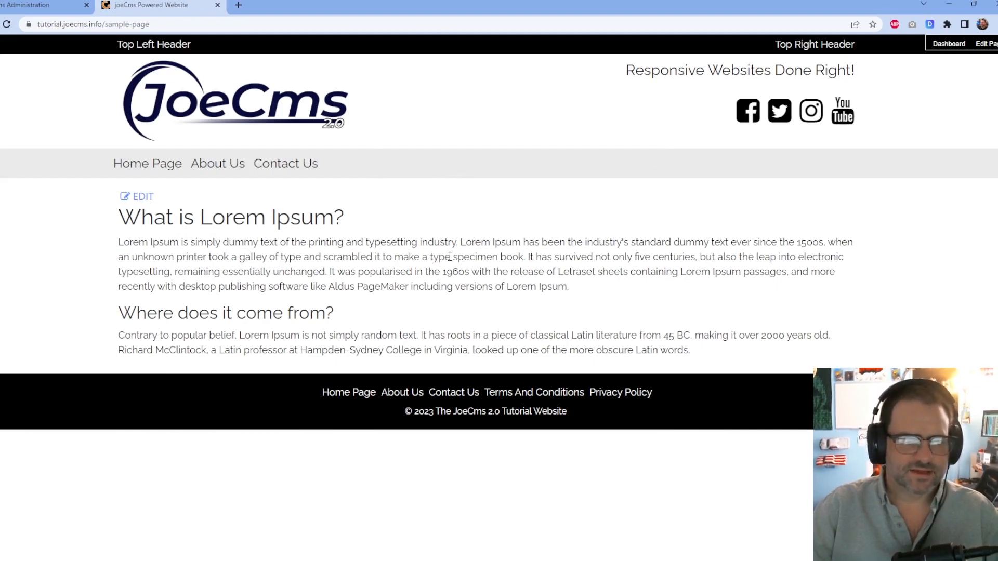
click(218, 5)
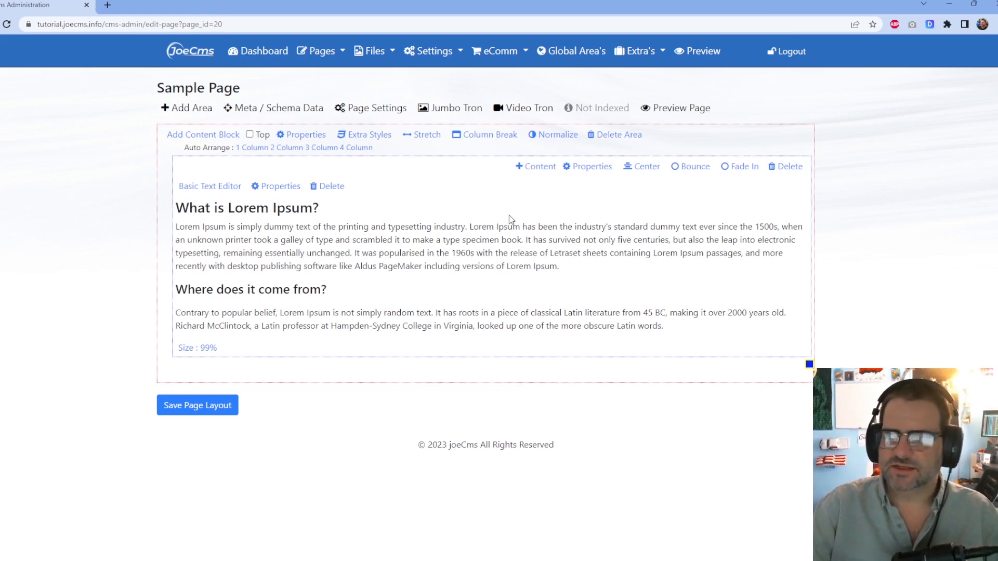
Add a second column below the text block and place a Responsive Image block in it.
click(193, 135)
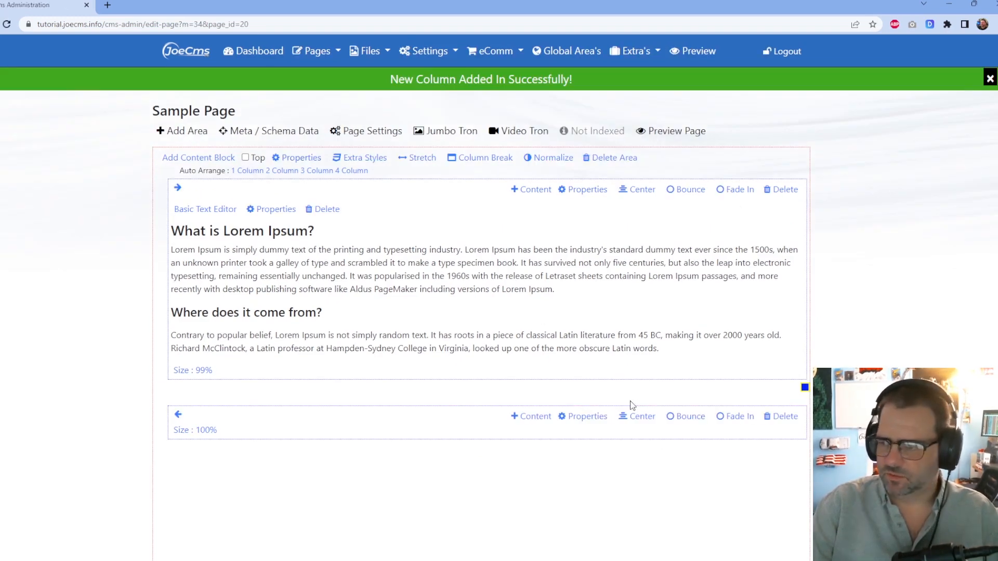
scroll(669, 414, down, 2)
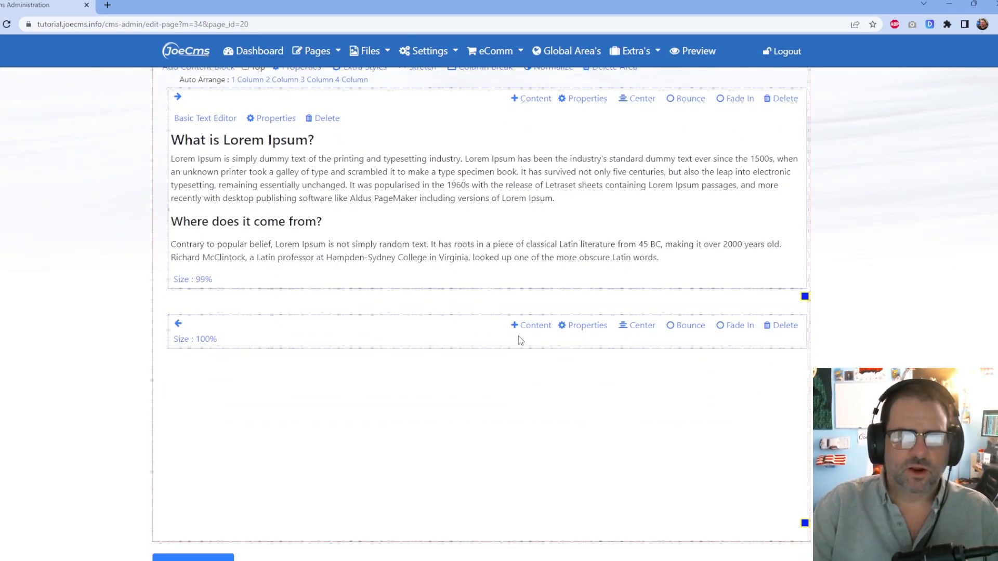
click(536, 326)
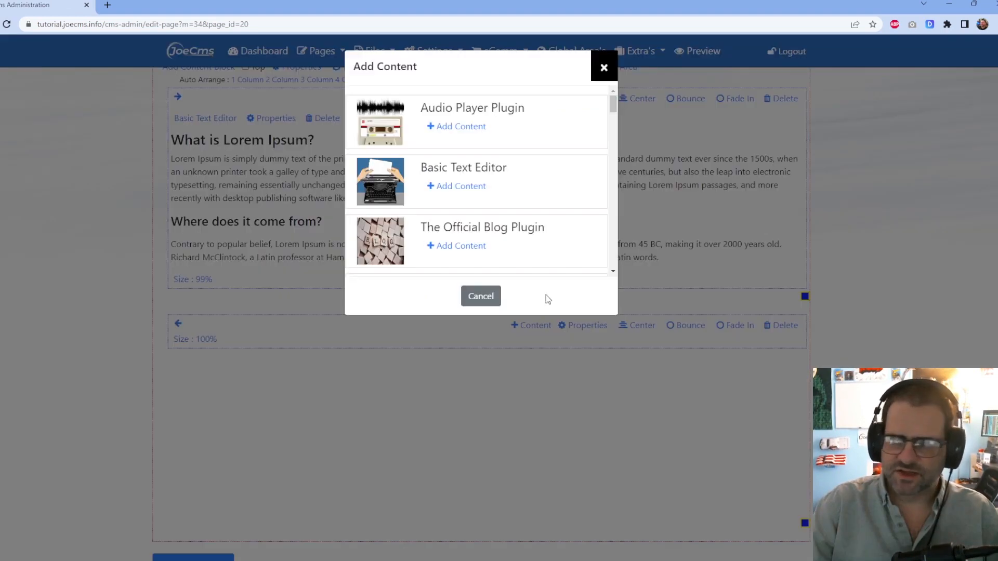
scroll(548, 185, down, 15)
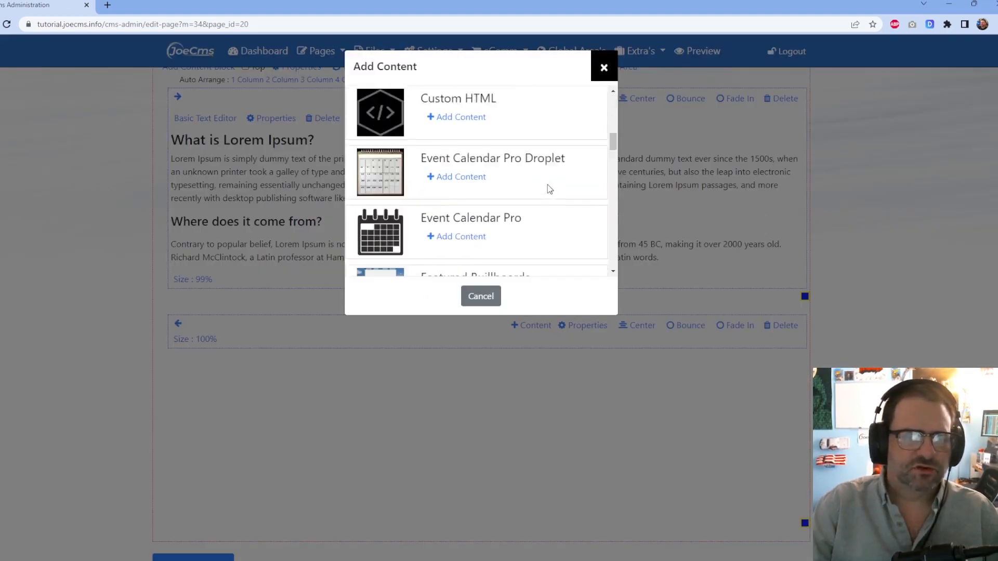
scroll(547, 185, down, 3)
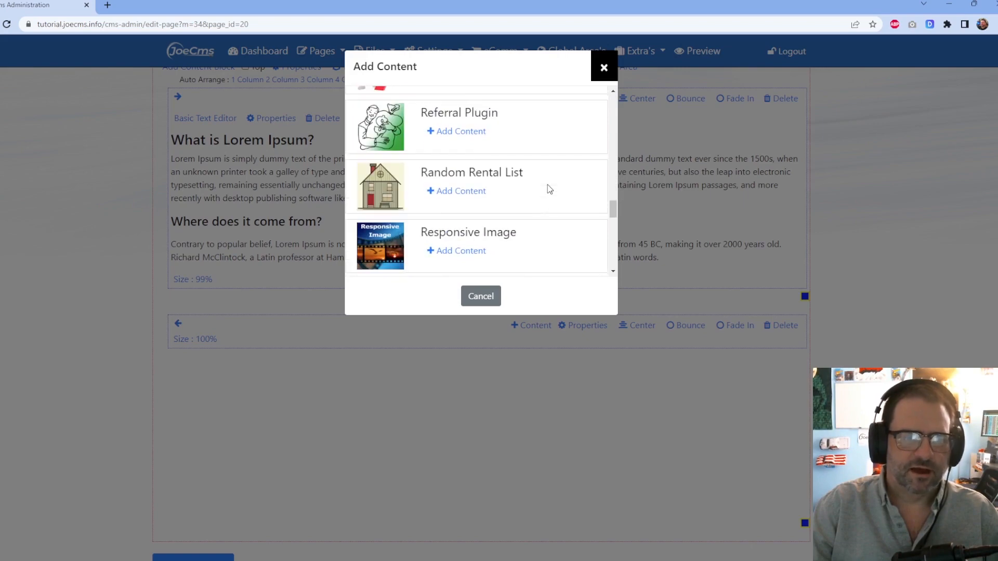
click(461, 250)
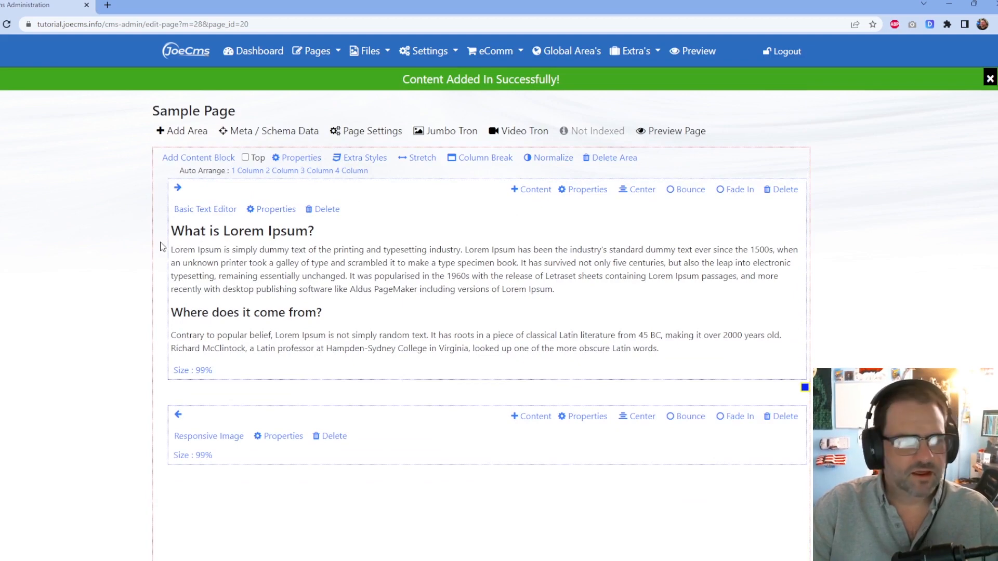
scroll(333, 228, down, 3)
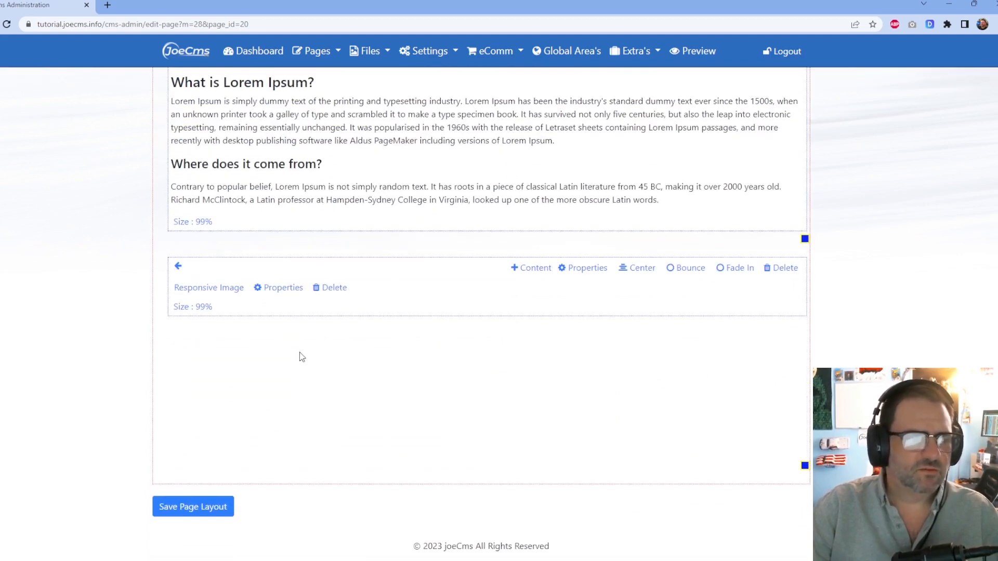
Upload beach-1751455_960_720.jpg to the file library and select it as the Responsive Image picture.
click(210, 289)
click(308, 242)
click(194, 158)
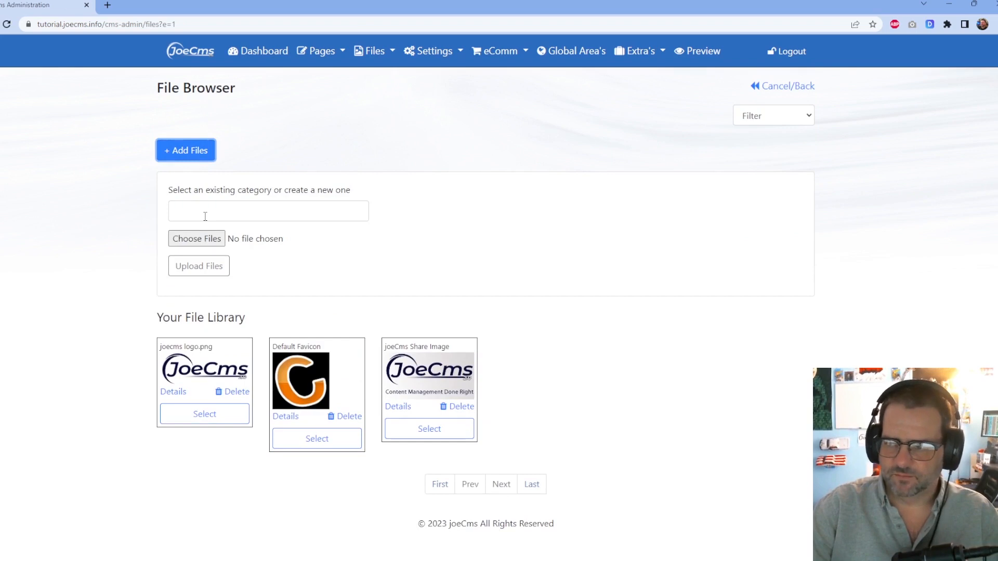
click(213, 240)
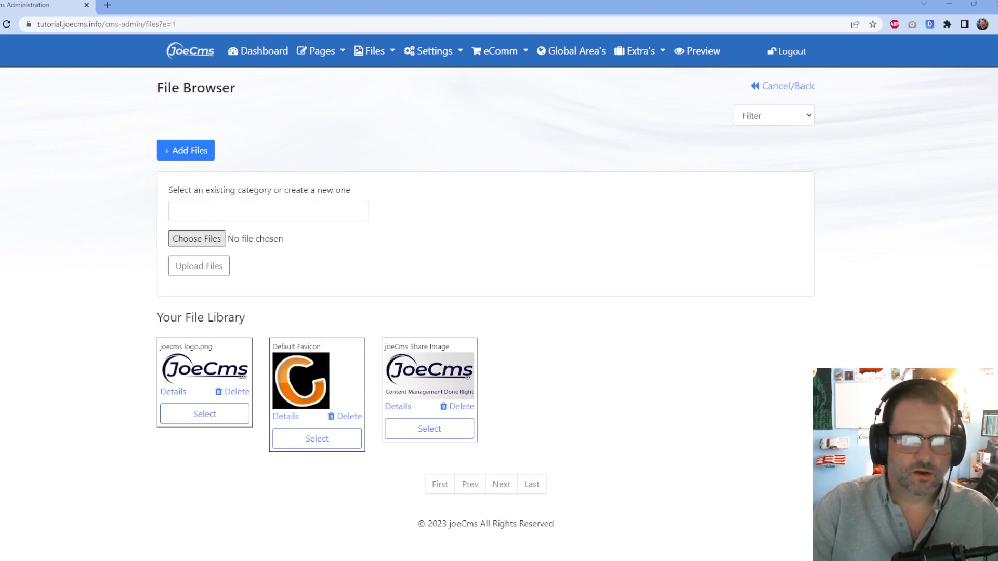
click(190, 266)
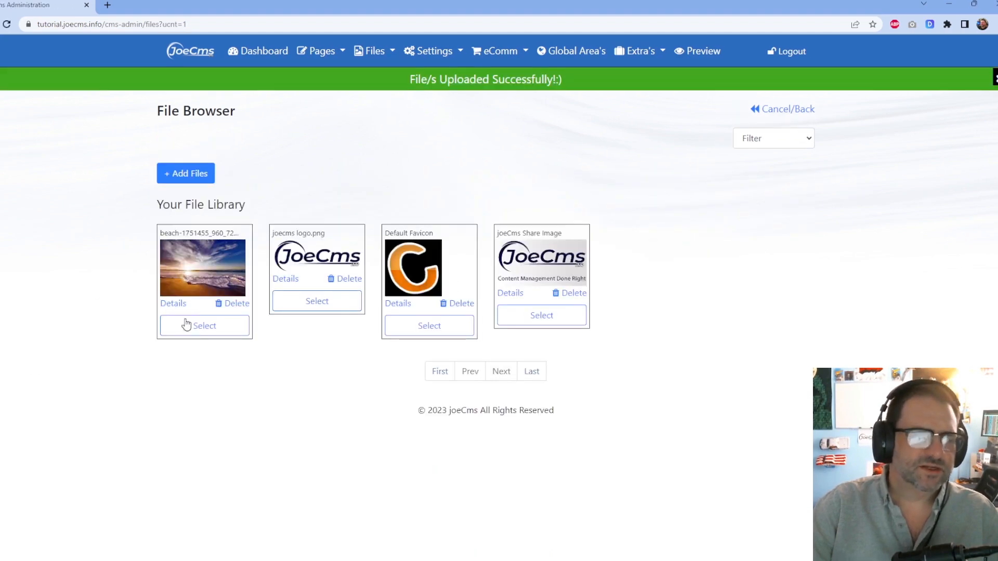
click(195, 326)
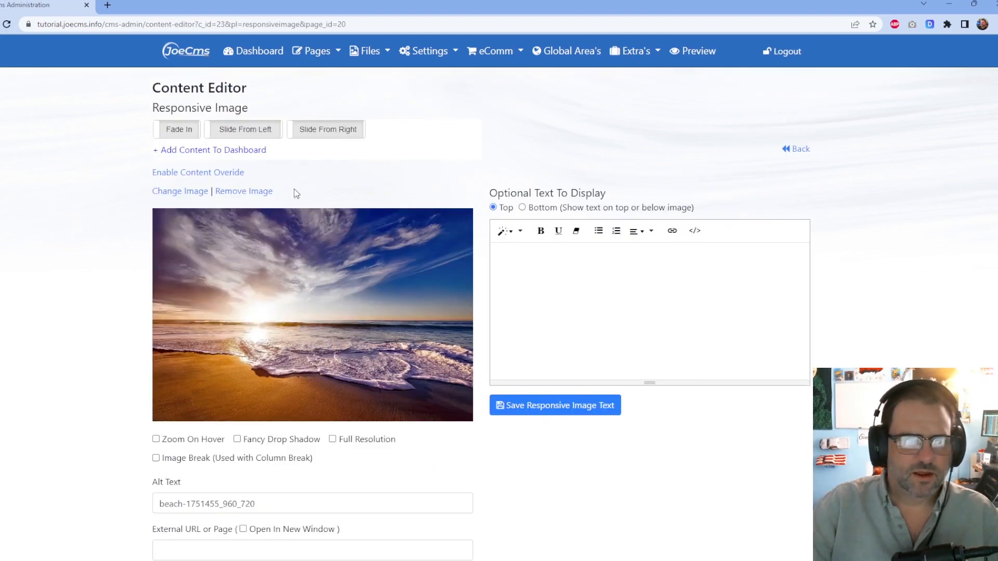
Give the beach image a Slide From Right entrance and return to the Sample Page layout.
click(354, 135)
click(798, 149)
scroll(731, 245, down, 6)
scroll(726, 246, up, 6)
scroll(477, 318, down, 5)
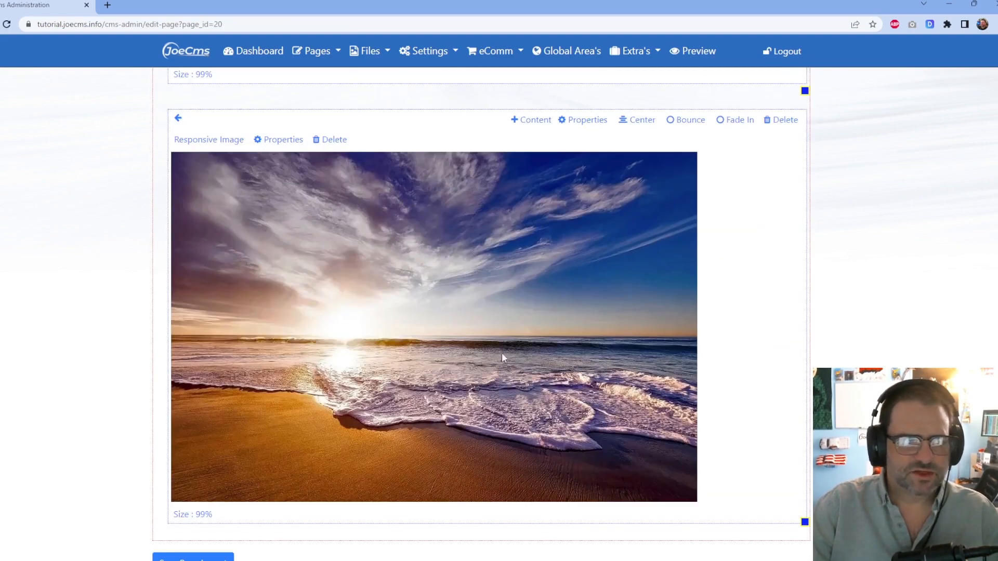
scroll(566, 312, up, 5)
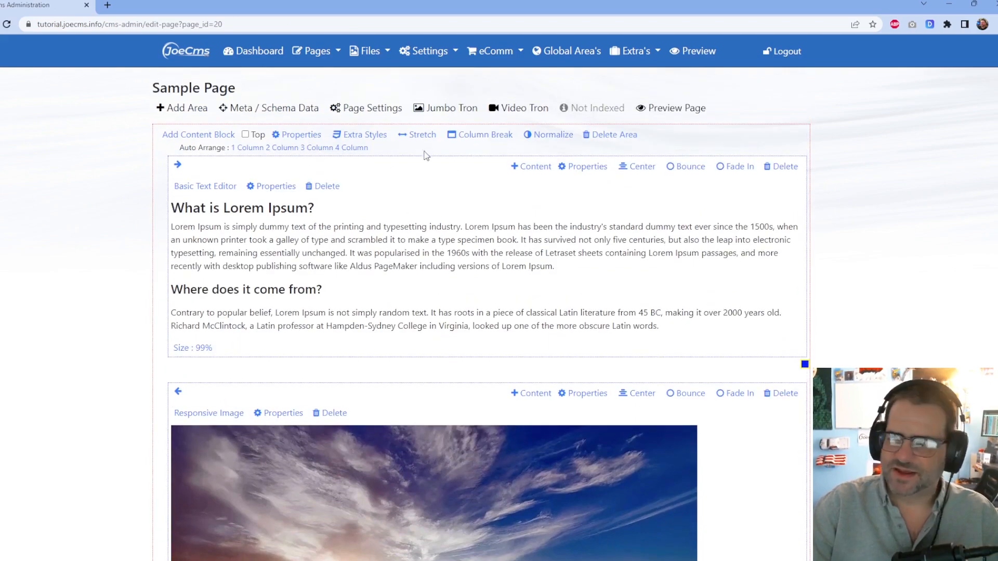
Preview the live page showing the beach photo below the text, then return to Administration.
click(675, 110)
scroll(533, 280, down, 5)
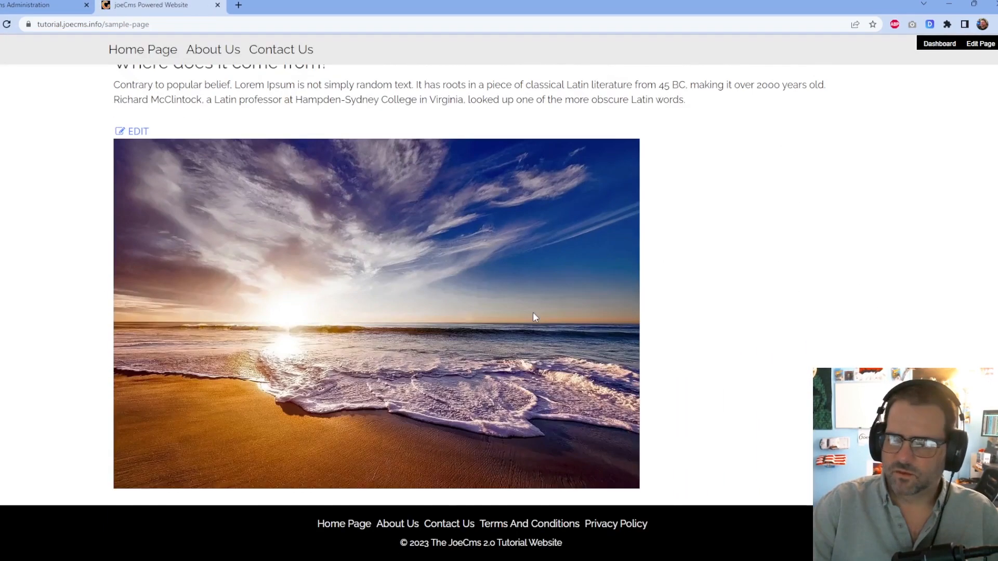
scroll(534, 317, up, 5)
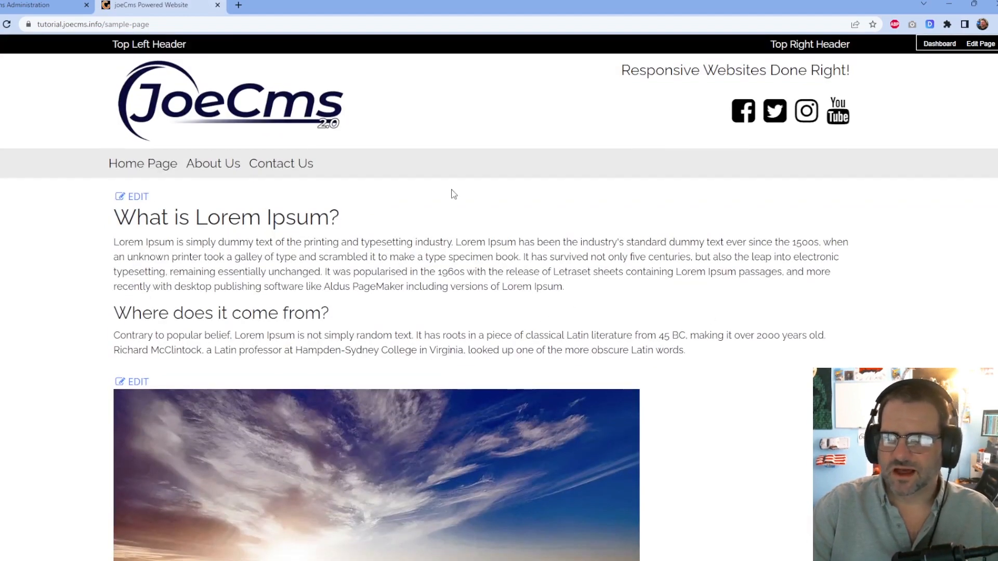
click(14, 9)
scroll(421, 107, down, 2)
scroll(476, 112, up, 2)
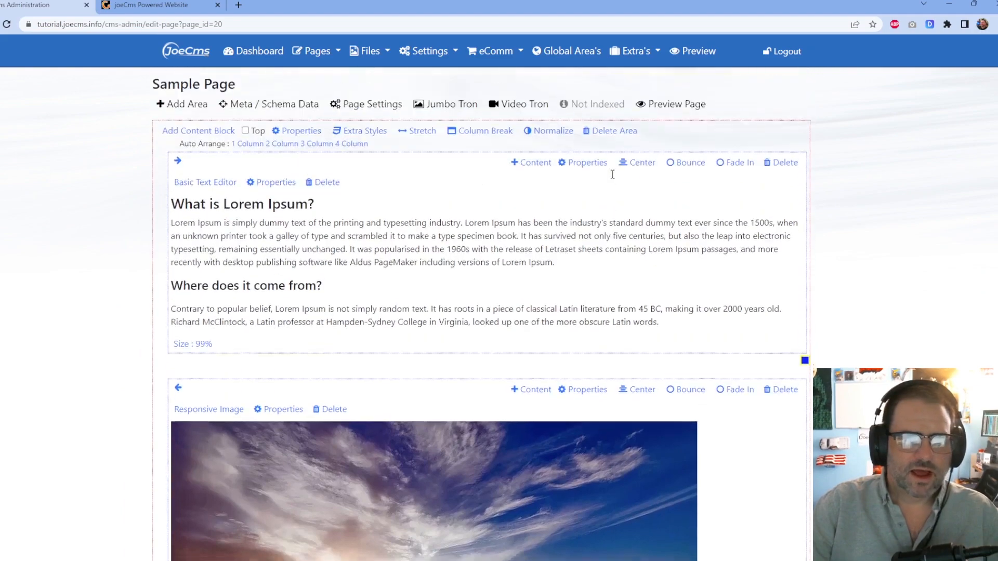
Narrow the text column to 65% and shrink the beach image column, then save the layout.
drag(805, 364, 582, 395)
scroll(645, 315, down, 7)
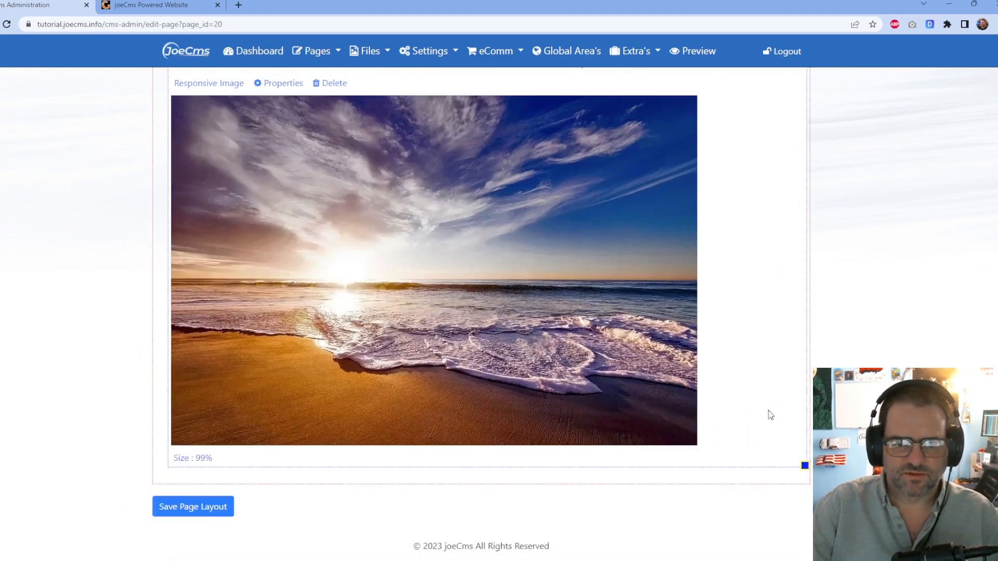
drag(805, 466, 489, 393)
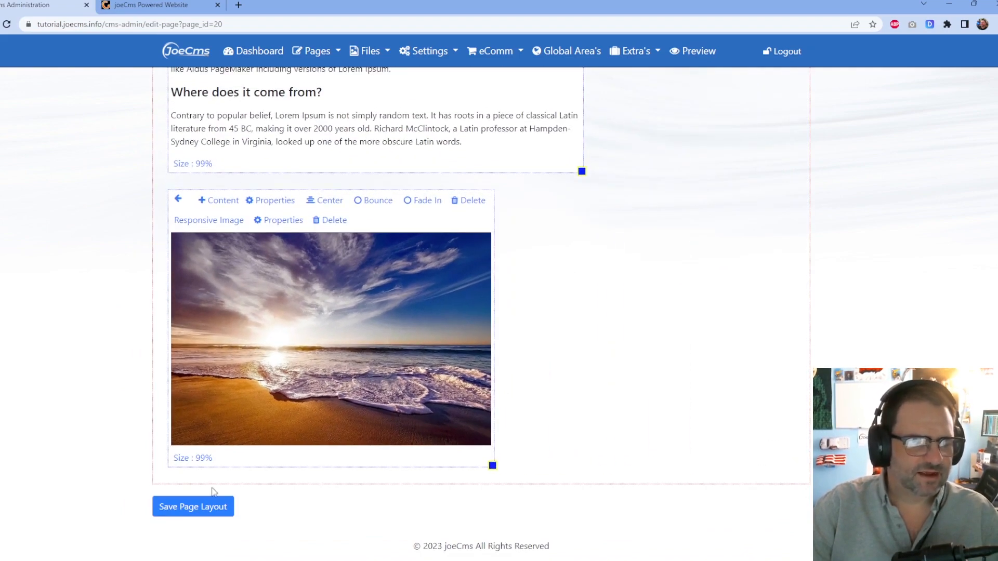
click(216, 506)
Preview the live Sample Page and close both preview tabs.
click(707, 137)
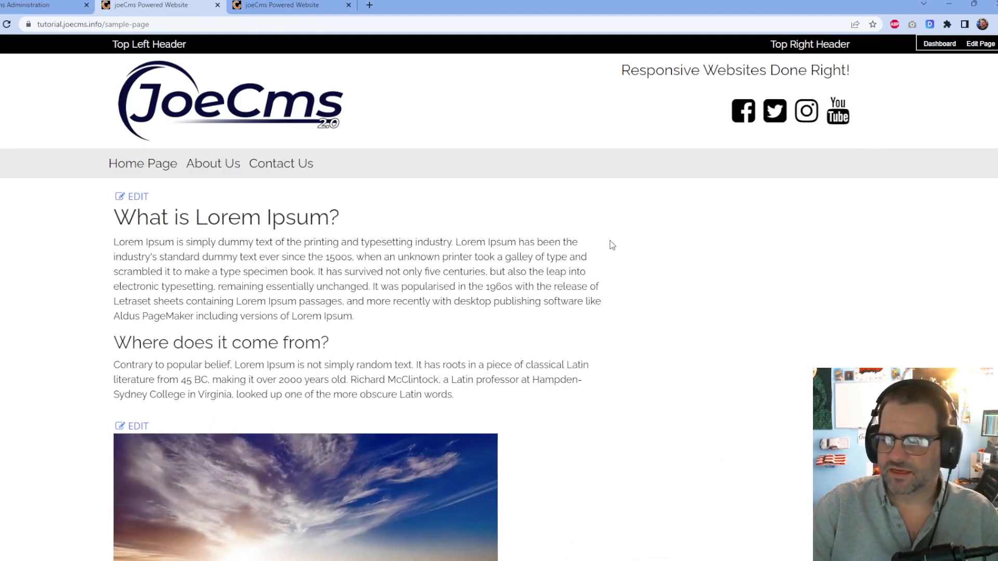
click(217, 5)
click(218, 4)
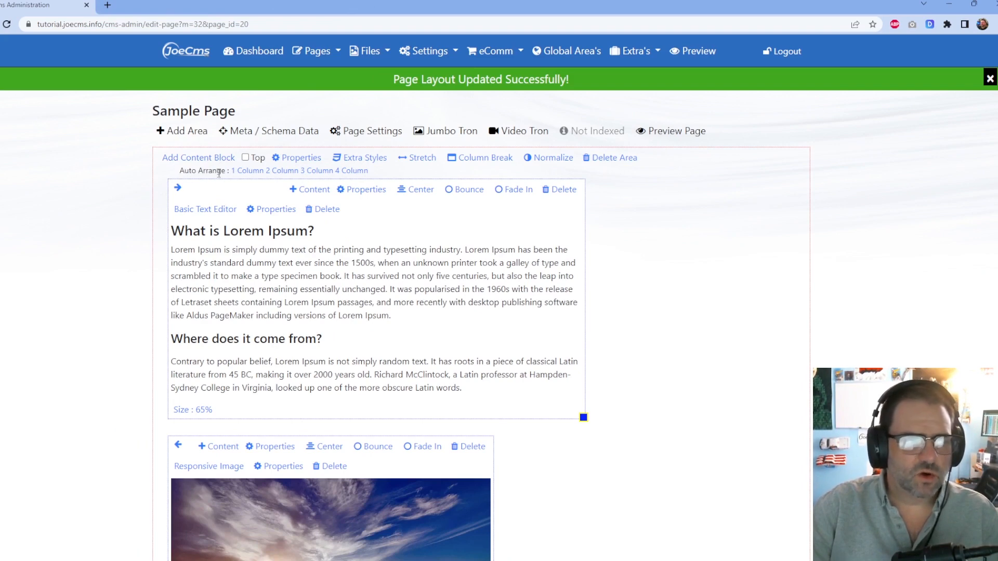
Auto-arrange the text and beach image into two 47% columns and check the live preview.
click(286, 171)
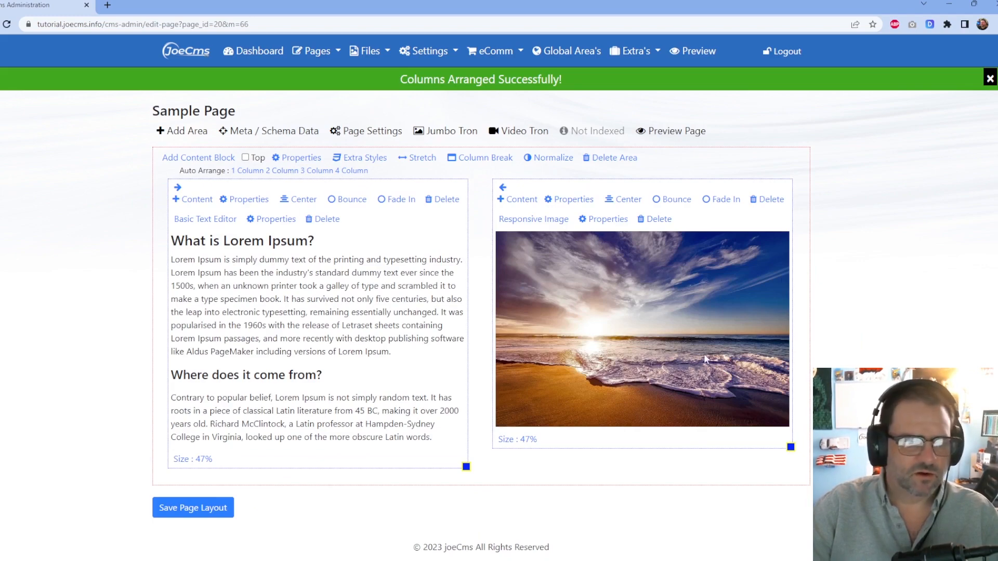
click(686, 131)
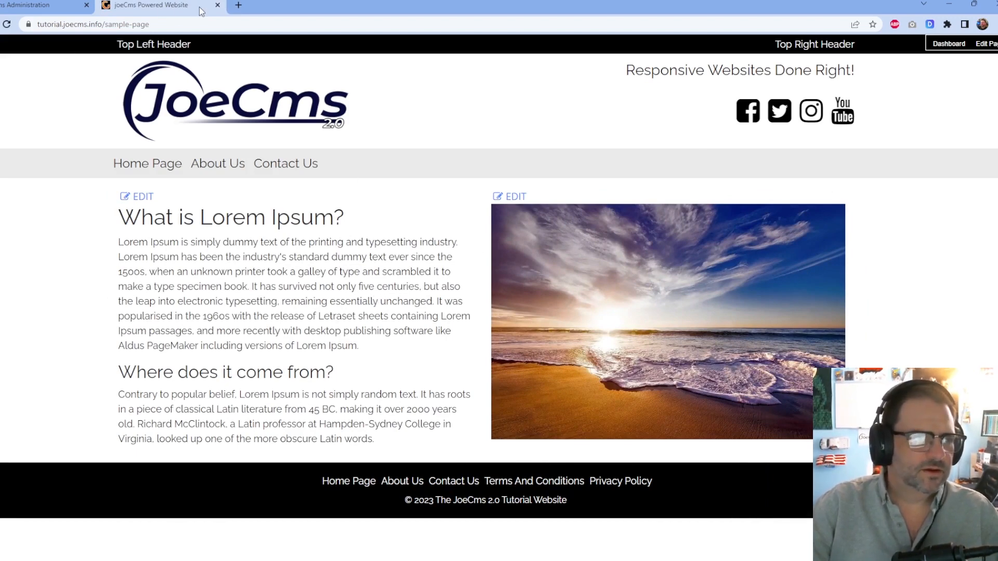
click(217, 5)
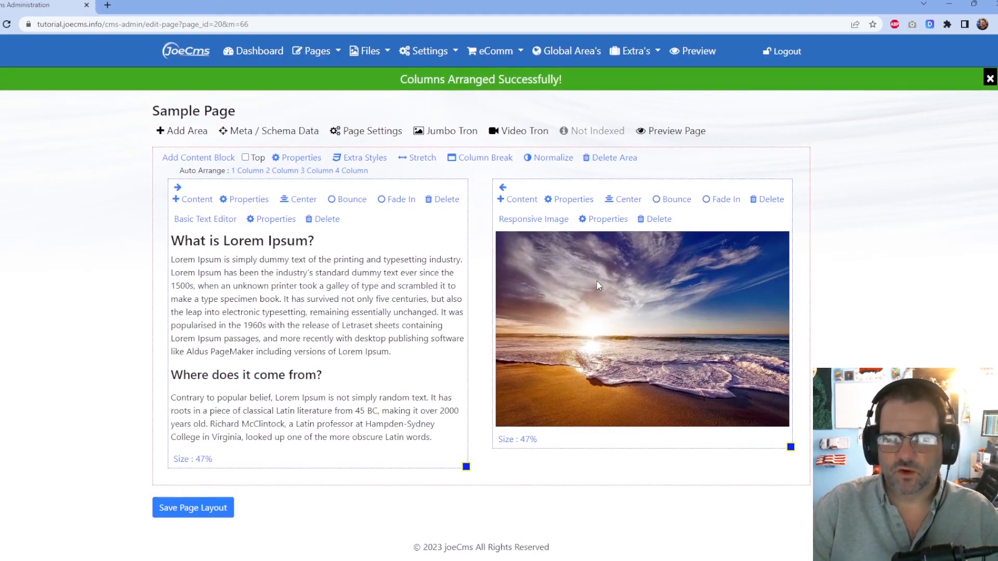
Add a new area with a 100% column below the two columns and open its Add Content list.
click(178, 133)
scroll(484, 263, down, 1)
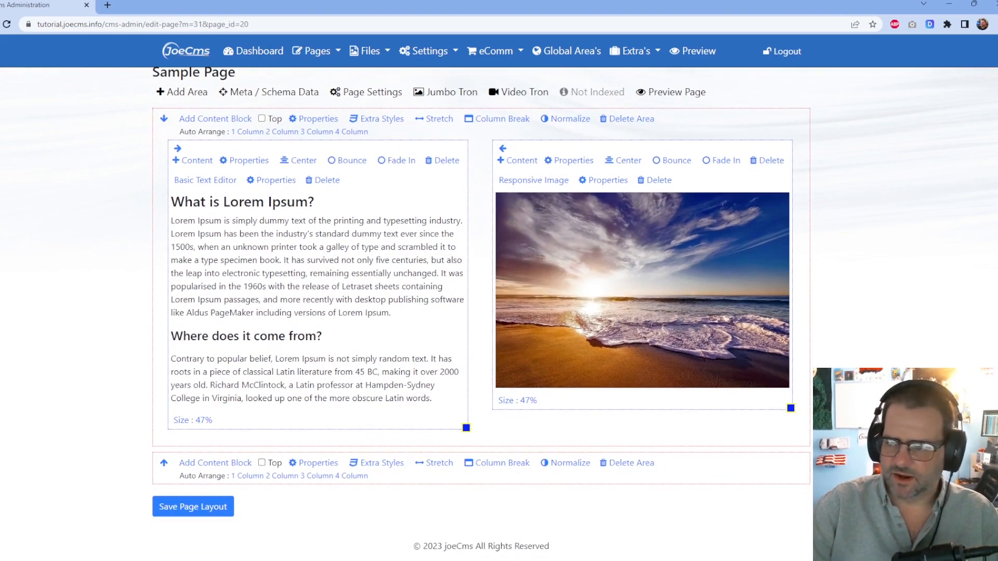
click(225, 463)
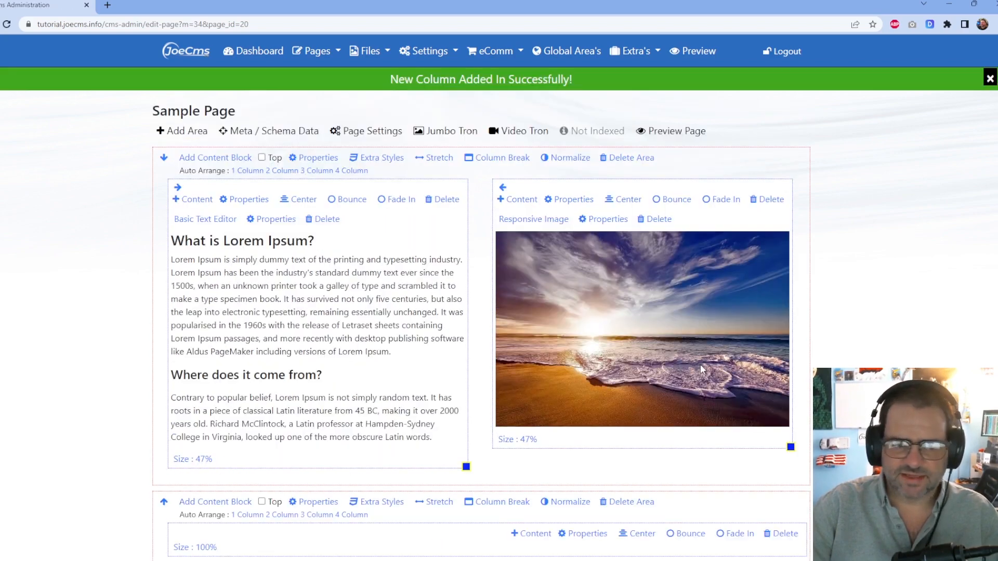
scroll(686, 371, down, 5)
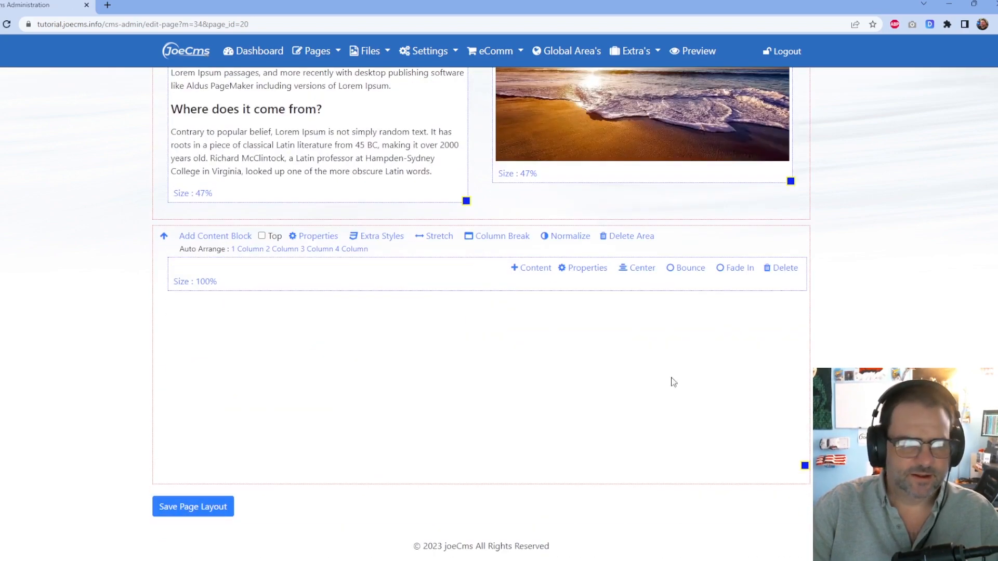
click(530, 268)
scroll(569, 197, down, 6)
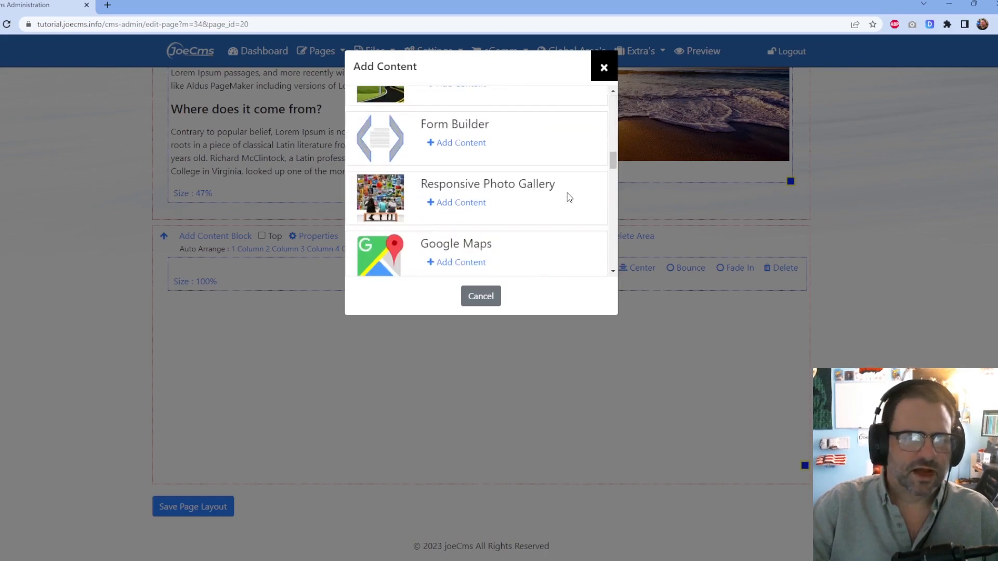
Add a Responsive Photo Gallery block to the new column and open its Content Editor.
scroll(567, 196, down, 2)
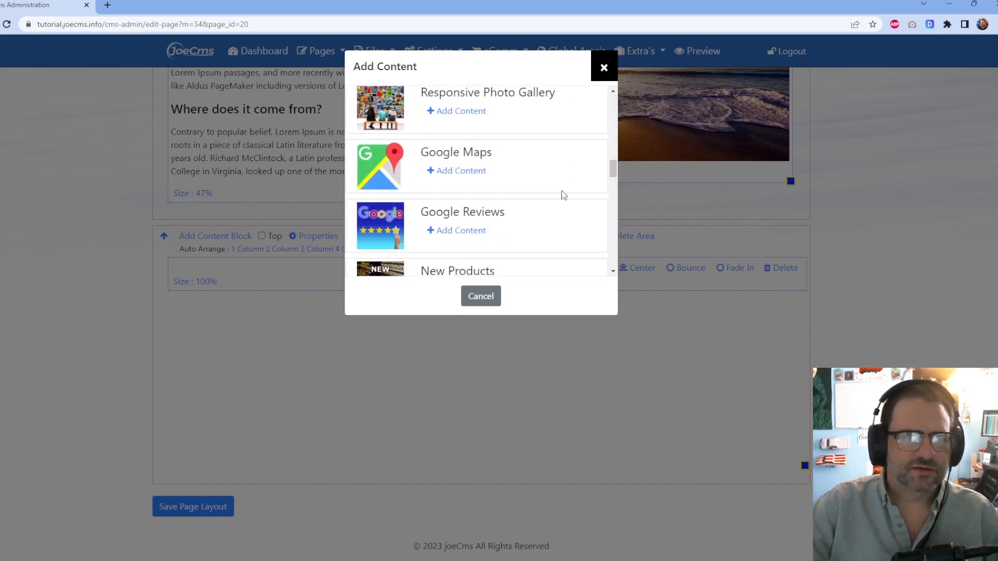
click(445, 111)
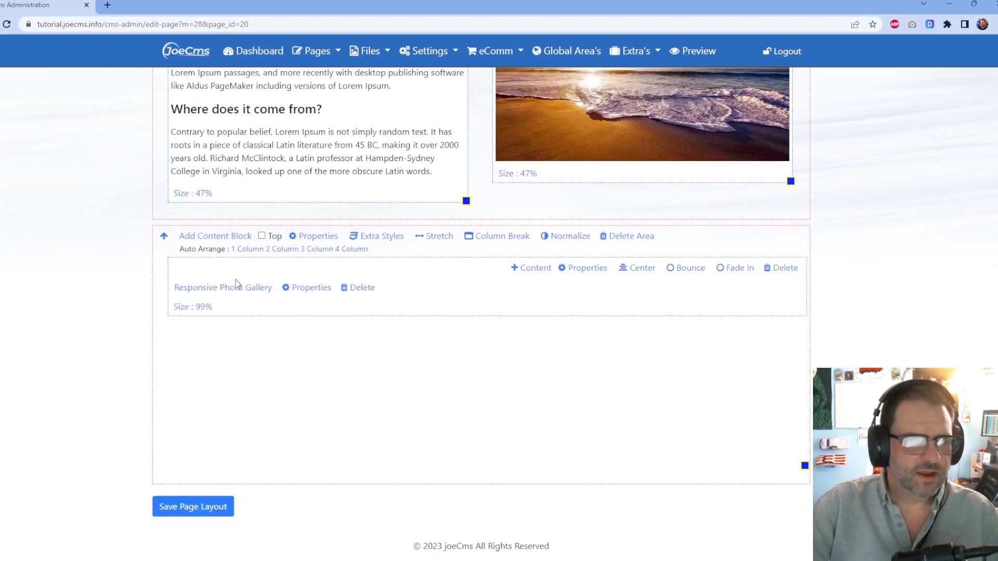
click(238, 292)
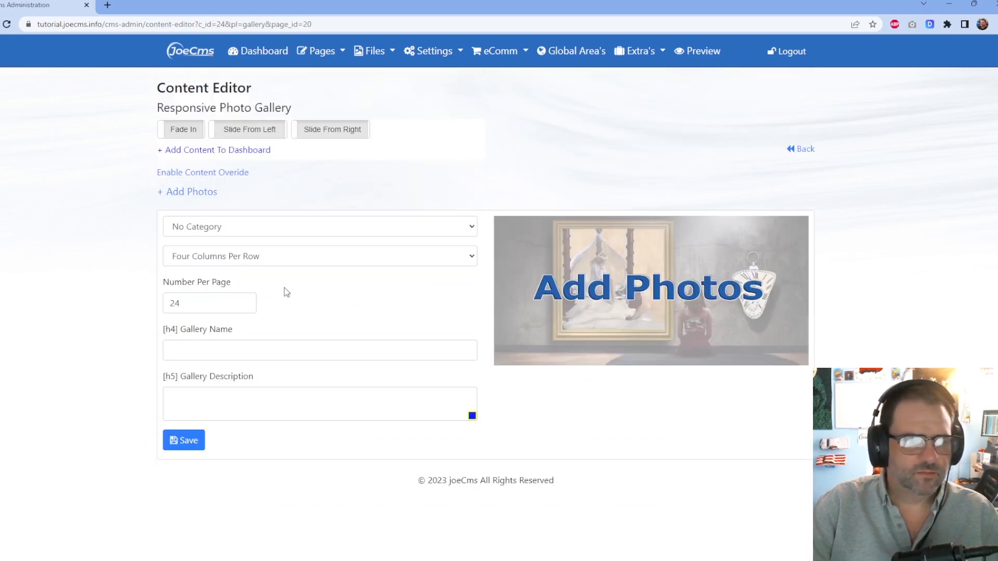
Upload eight sea and nature photos, including sea-2361247_1920.jpg and dolphin images, into the Responsive Photo Gallery.
click(188, 192)
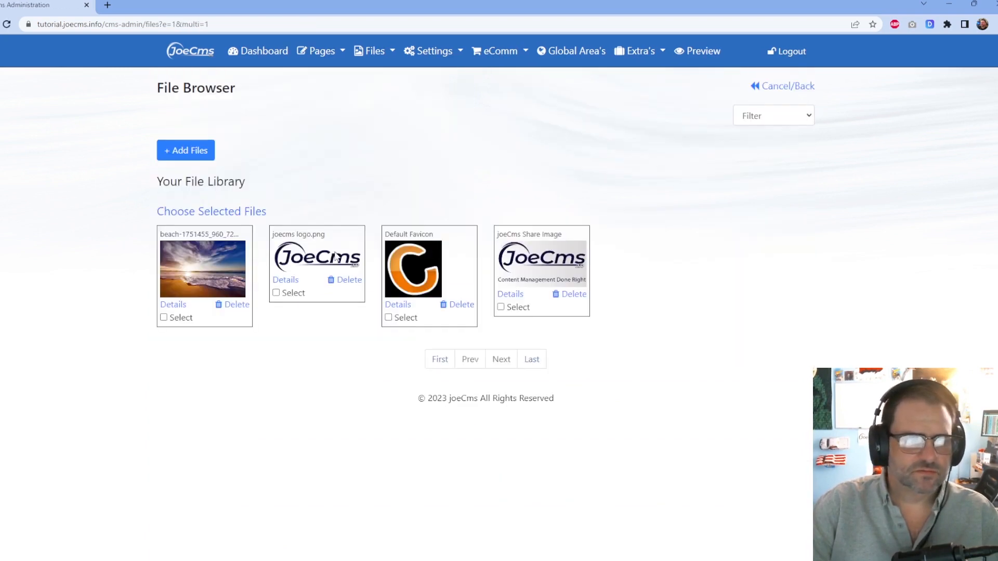
click(209, 148)
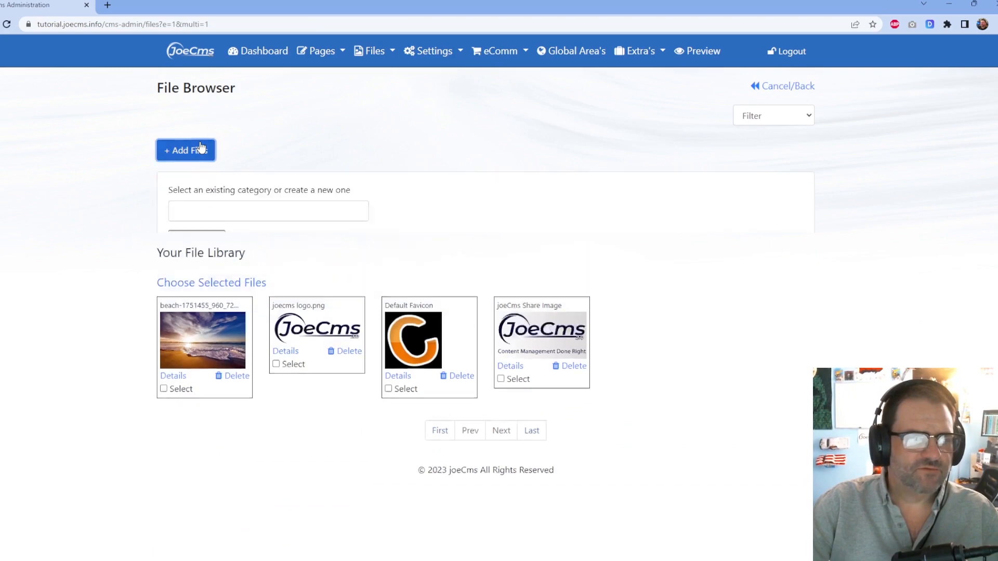
click(206, 244)
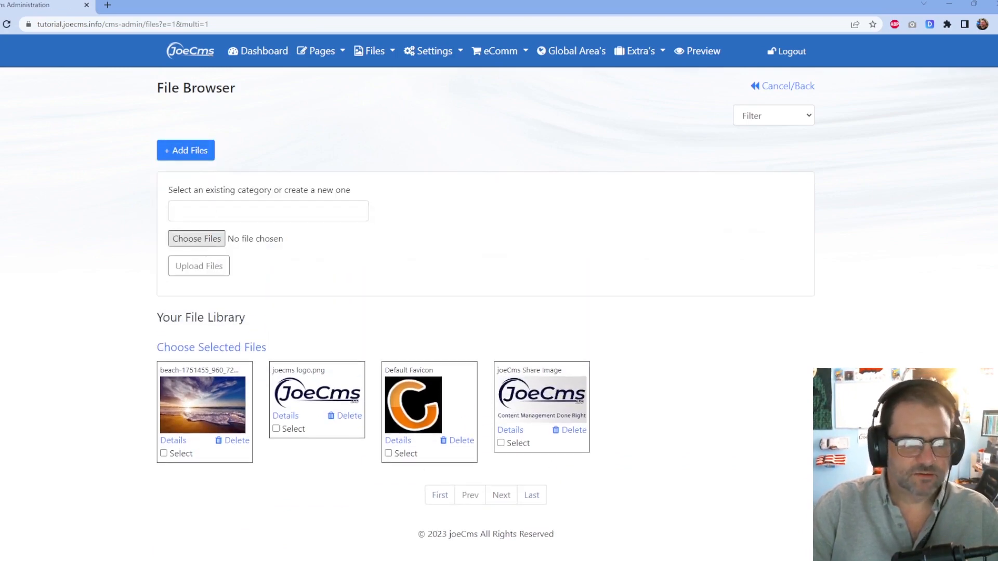
click(510, 432)
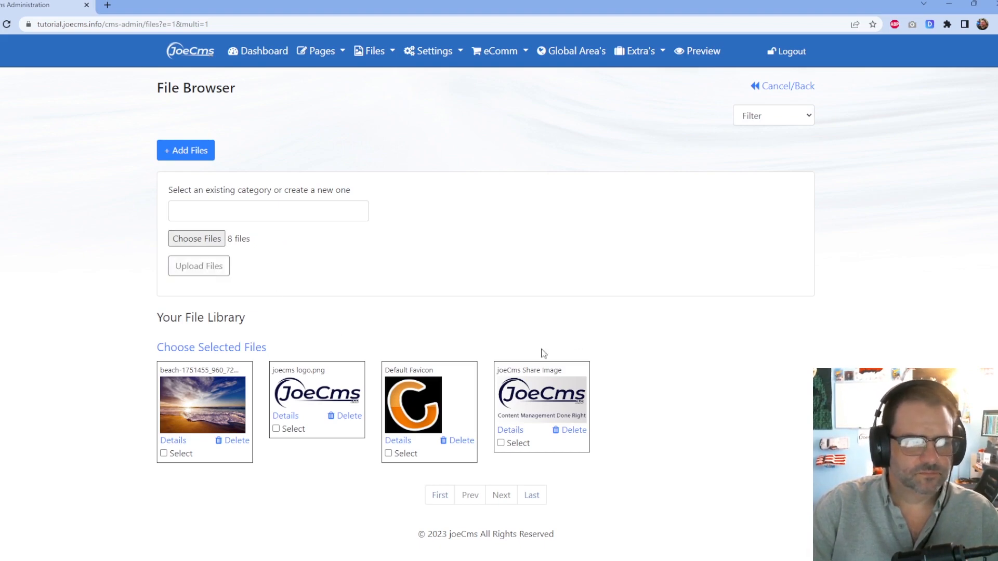
click(185, 266)
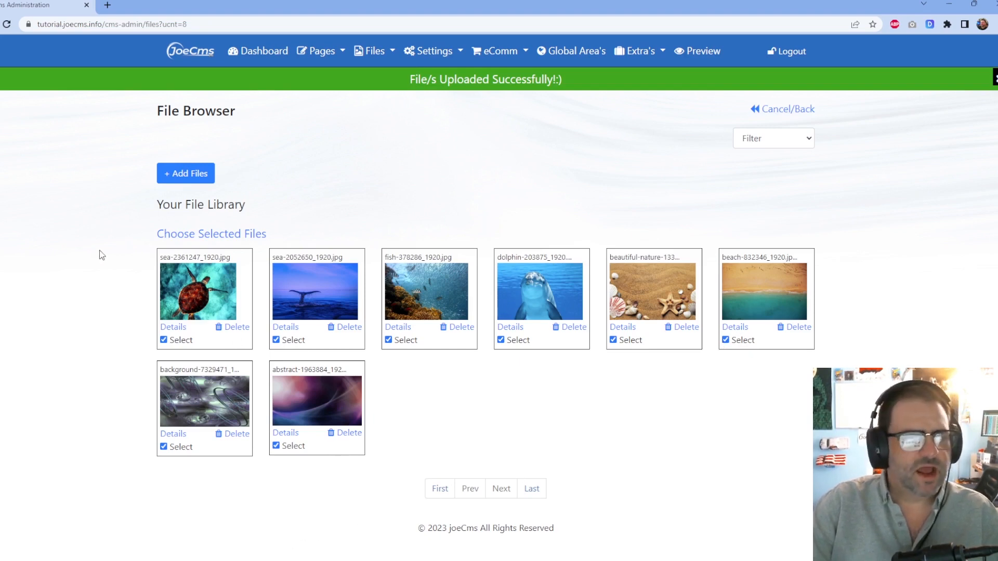
click(189, 237)
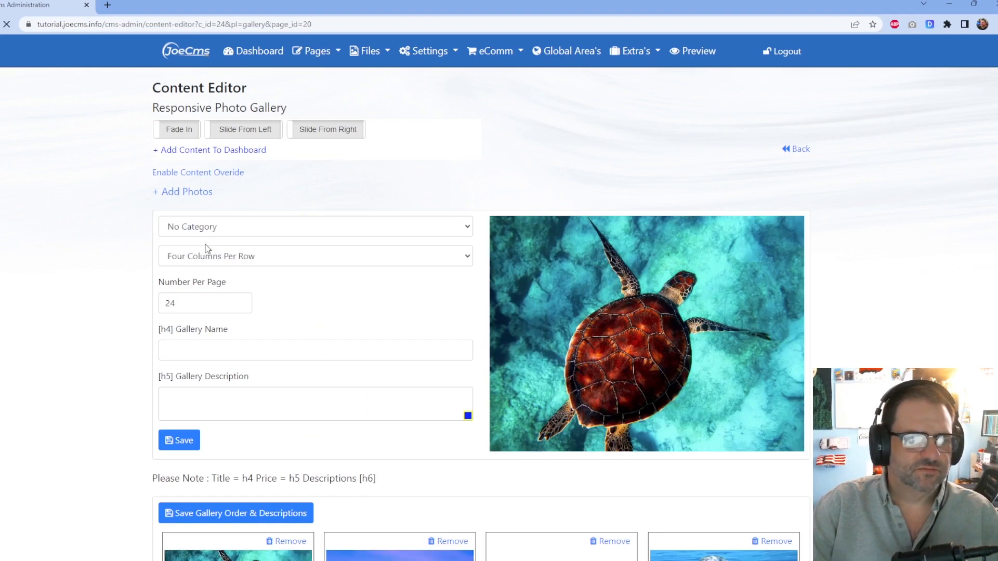
Give the gallery a Fade In effect and check the eight-photo gallery on the live Sample Page.
click(176, 131)
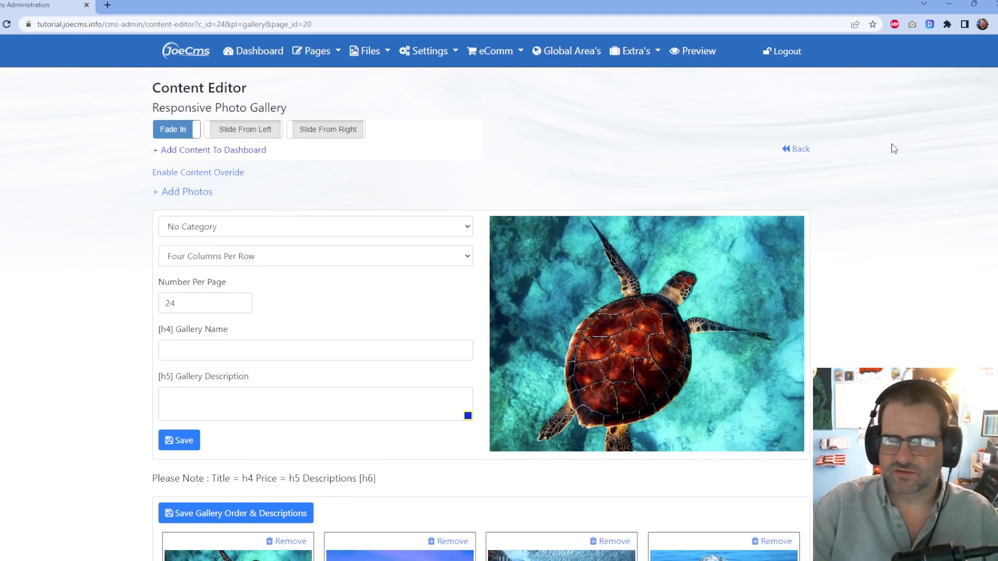
click(800, 149)
click(666, 106)
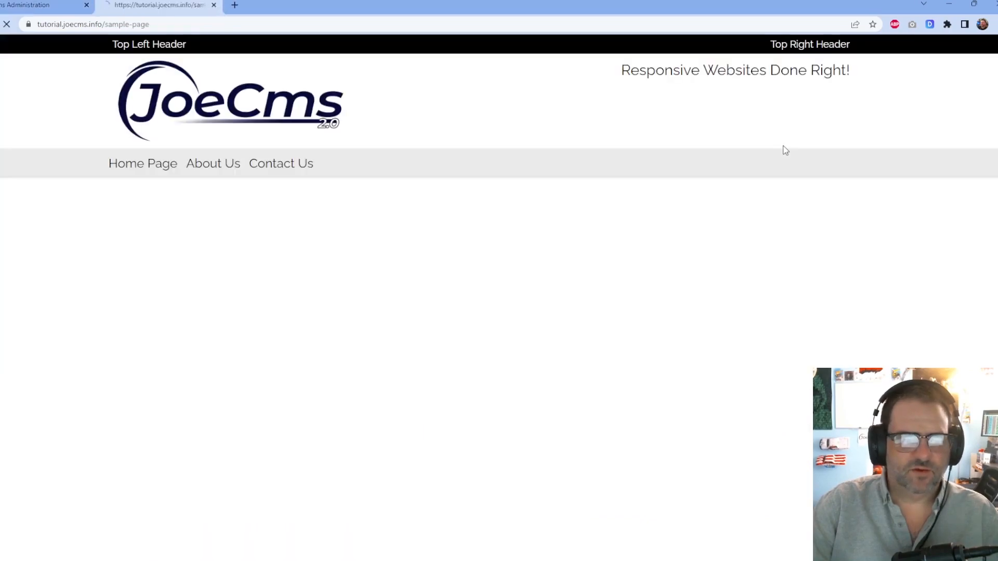
scroll(807, 153, down, 5)
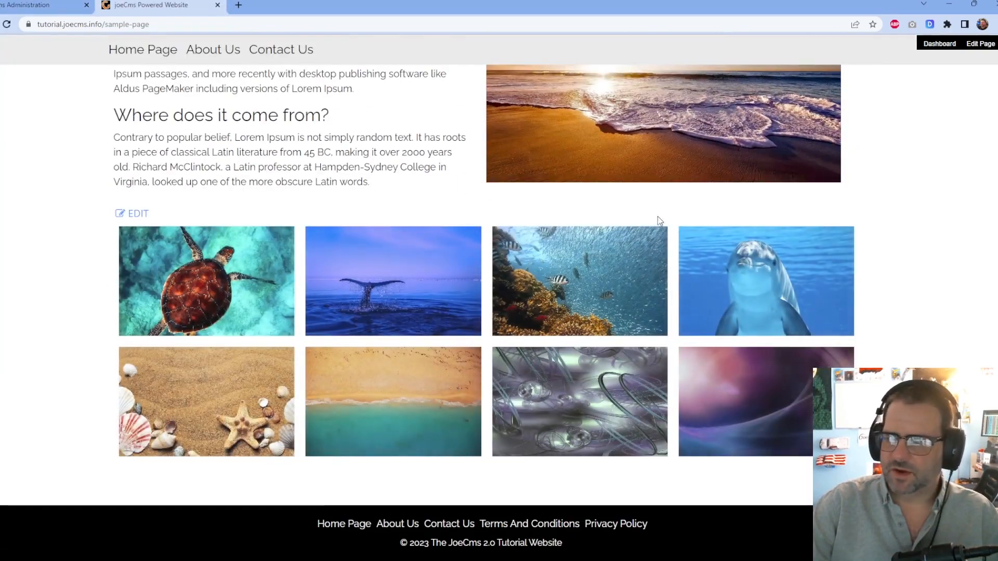
scroll(442, 297, up, 5)
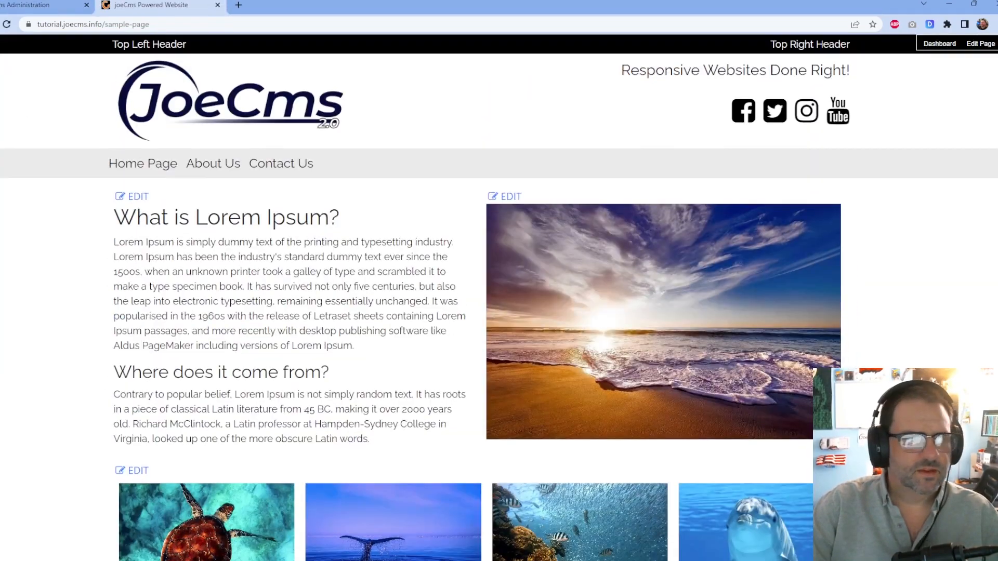
click(219, 5)
scroll(775, 174, down, 5)
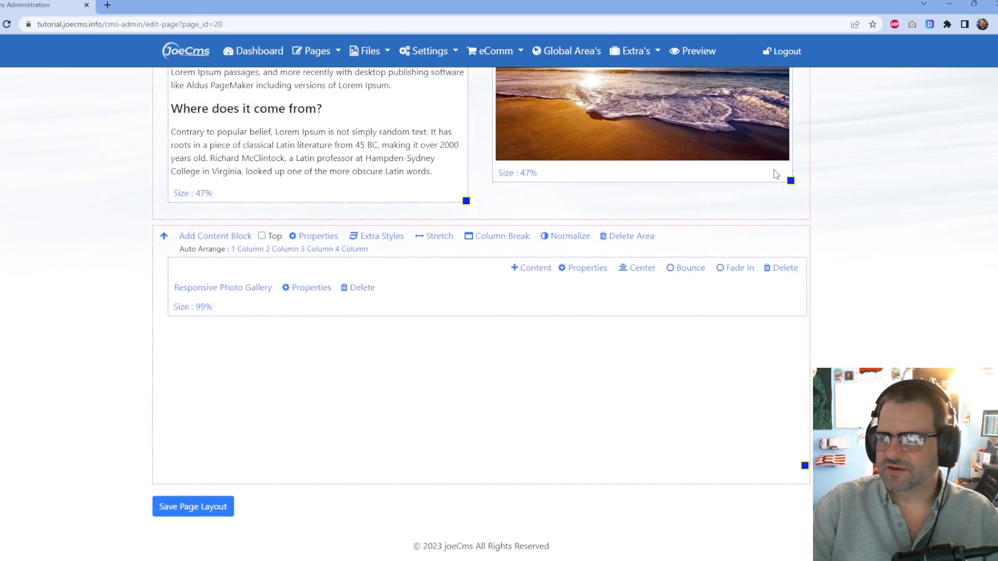
scroll(623, 279, up, 5)
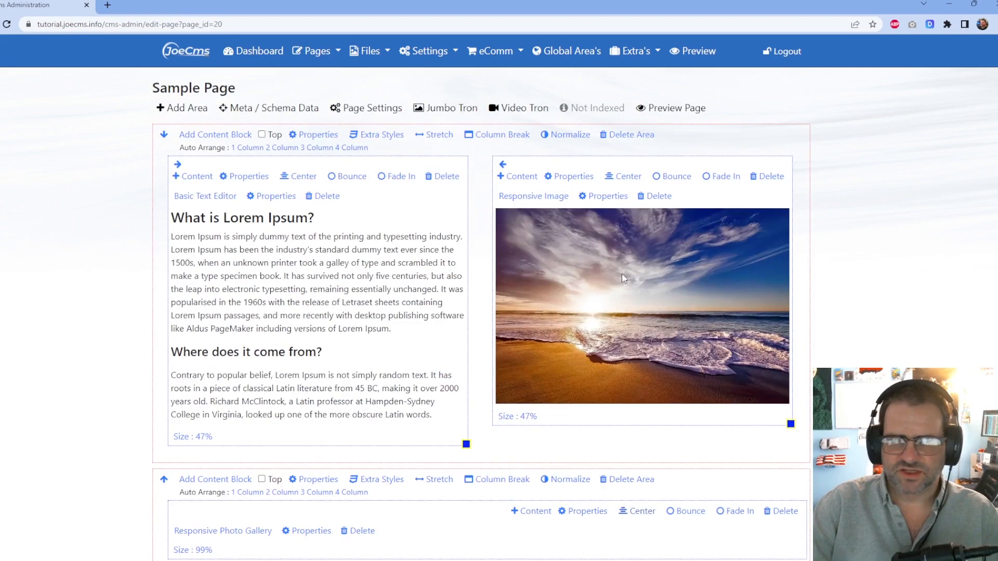
scroll(623, 278, down, 4)
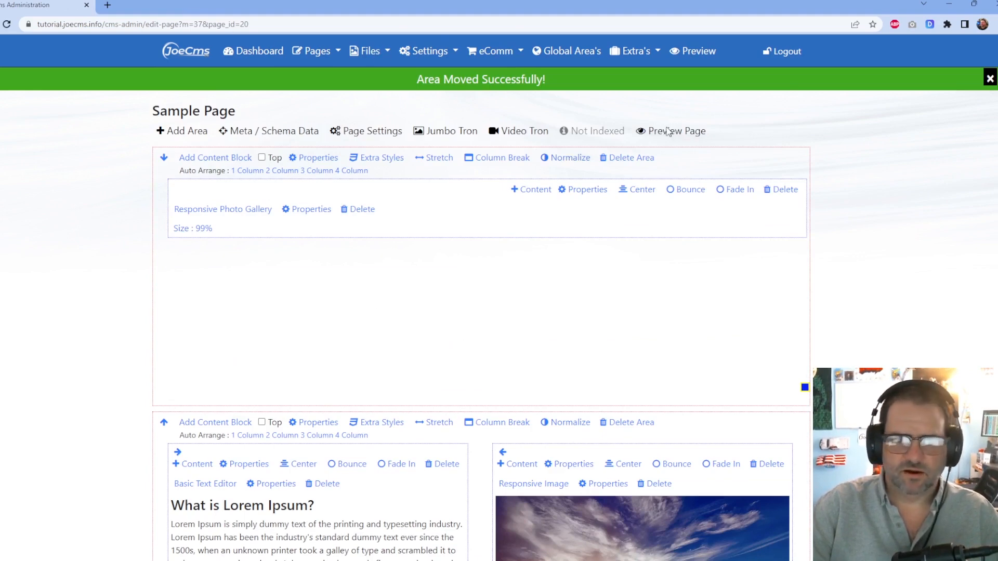
click(666, 131)
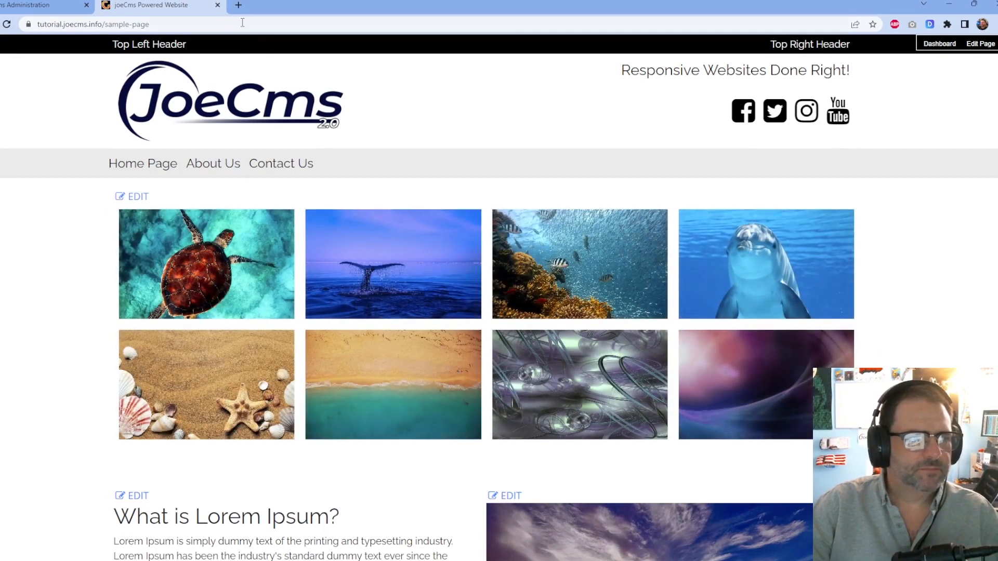
click(217, 5)
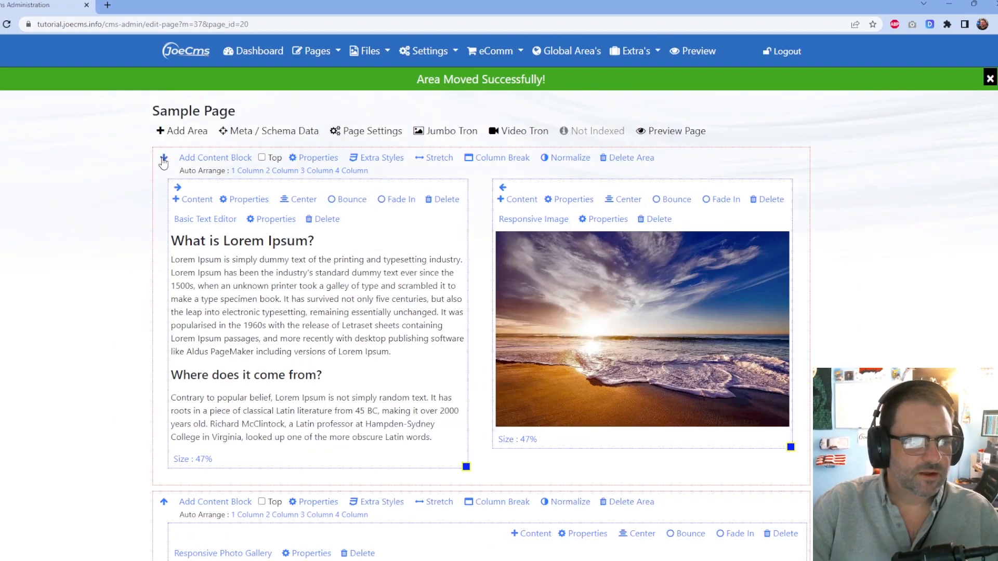
Preview the live Sample Page again and scroll down to its photo gallery.
click(694, 134)
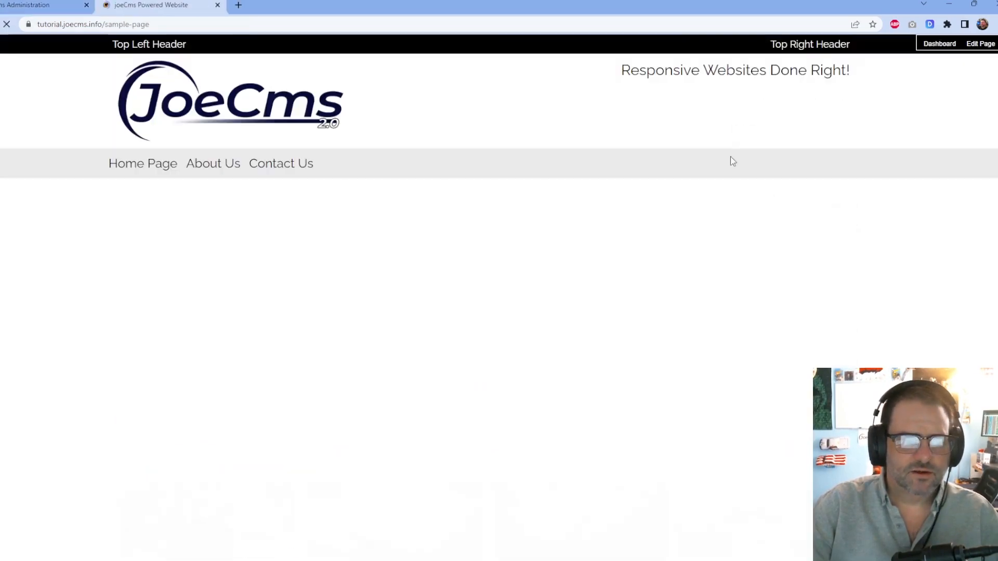
scroll(762, 229, down, 5)
scroll(764, 285, up, 5)
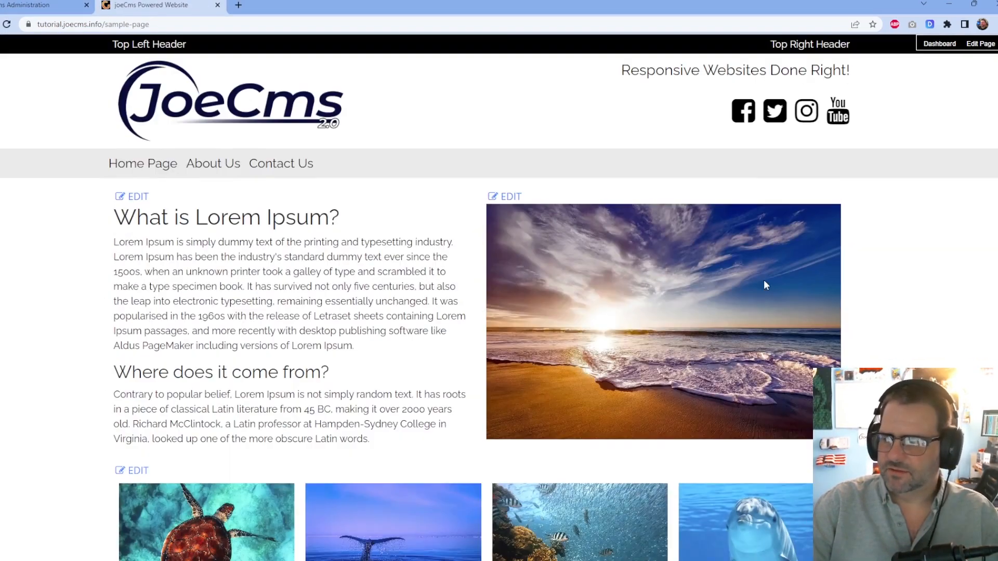
scroll(775, 276, down, 5)
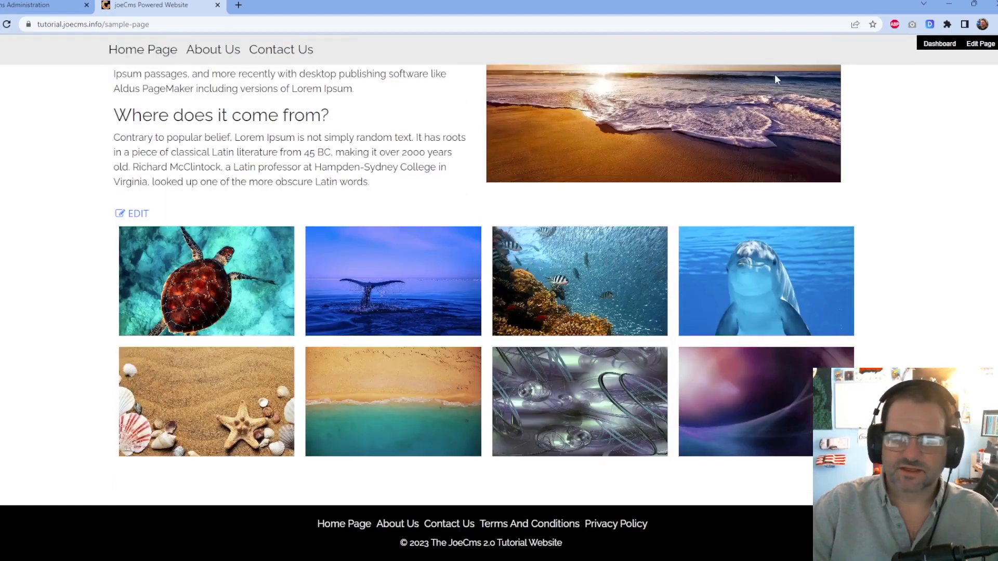
scroll(787, 216, up, 5)
scroll(763, 229, down, 5)
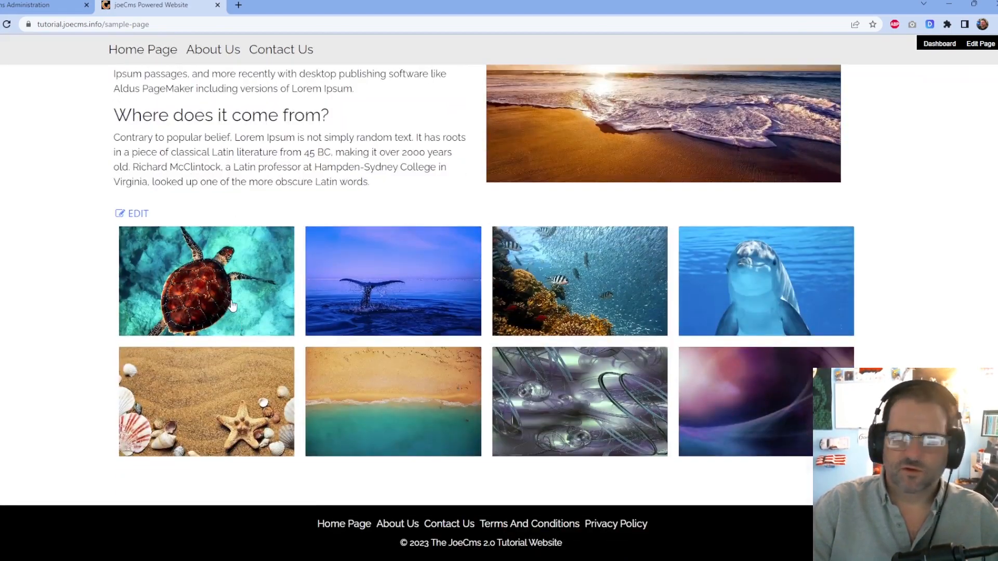
Browse the turtle, whale and dolphin photos in the lightbox, then close the site preview.
click(232, 306)
click(738, 333)
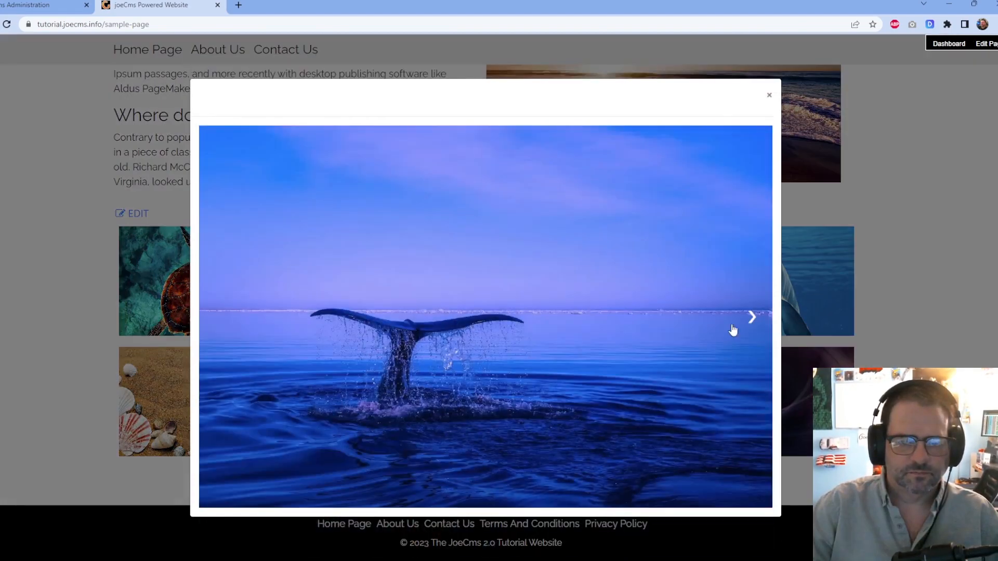
click(744, 319)
click(747, 332)
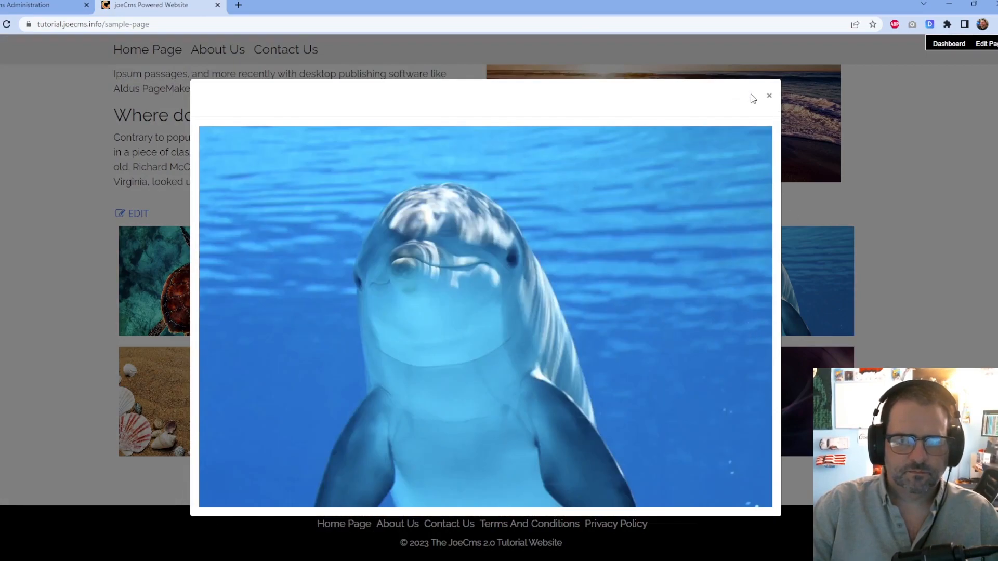
click(769, 96)
scroll(217, 135, up, 5)
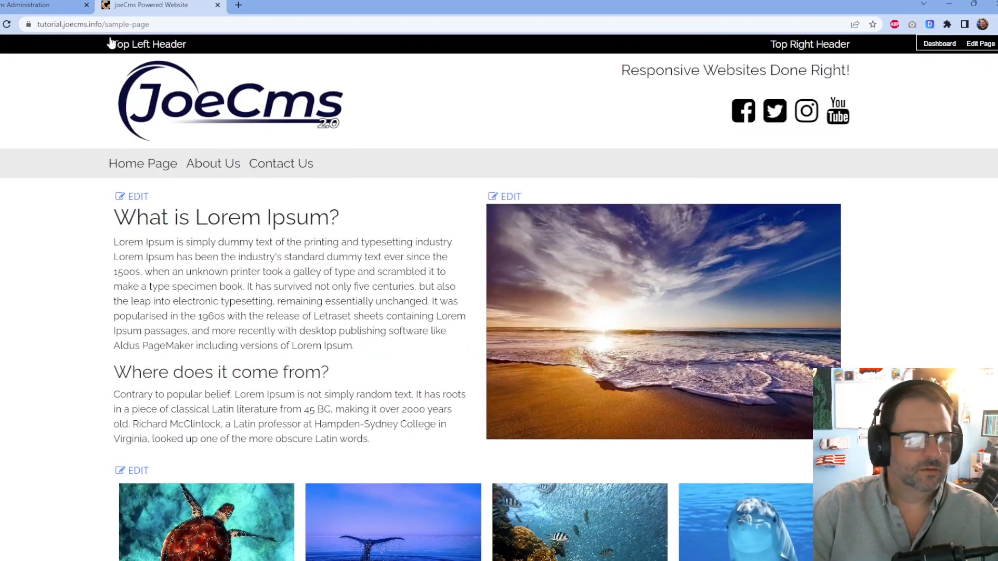
click(217, 5)
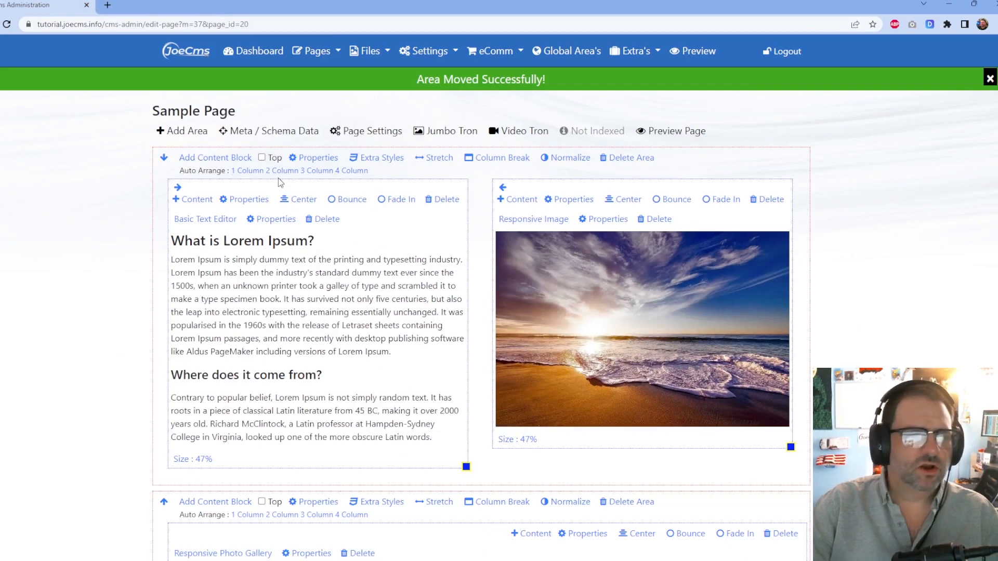
Rename the Sample Page to 'Photo Gallery', save the settings, and preview the renamed page live.
click(370, 131)
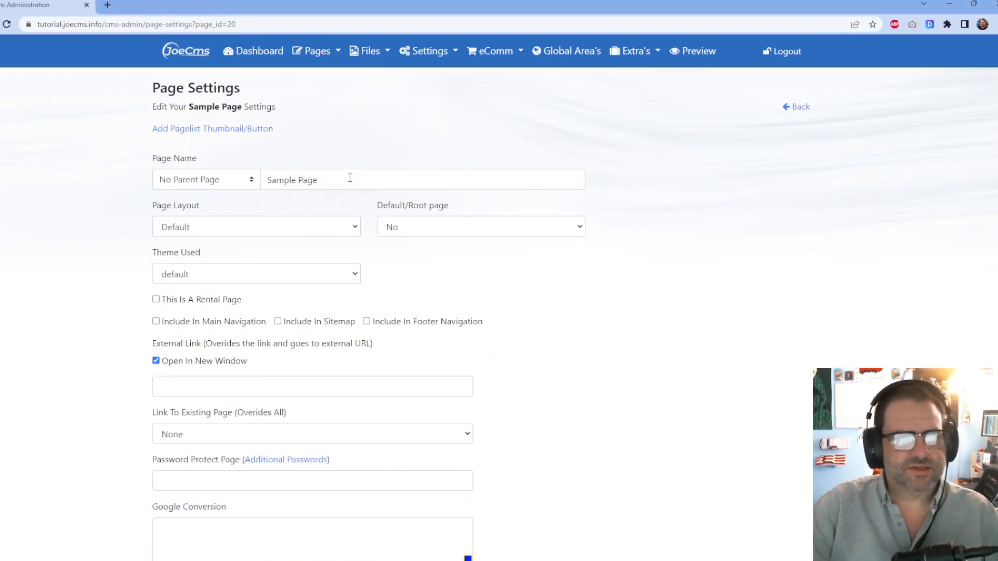
triple_click(346, 180)
text(Photo Gallery)
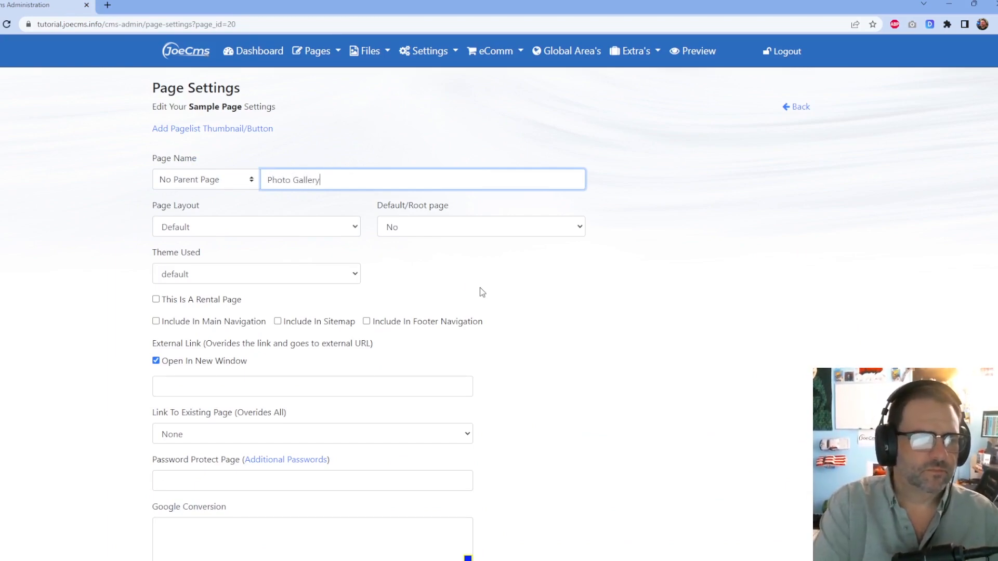
scroll(475, 335, down, 2)
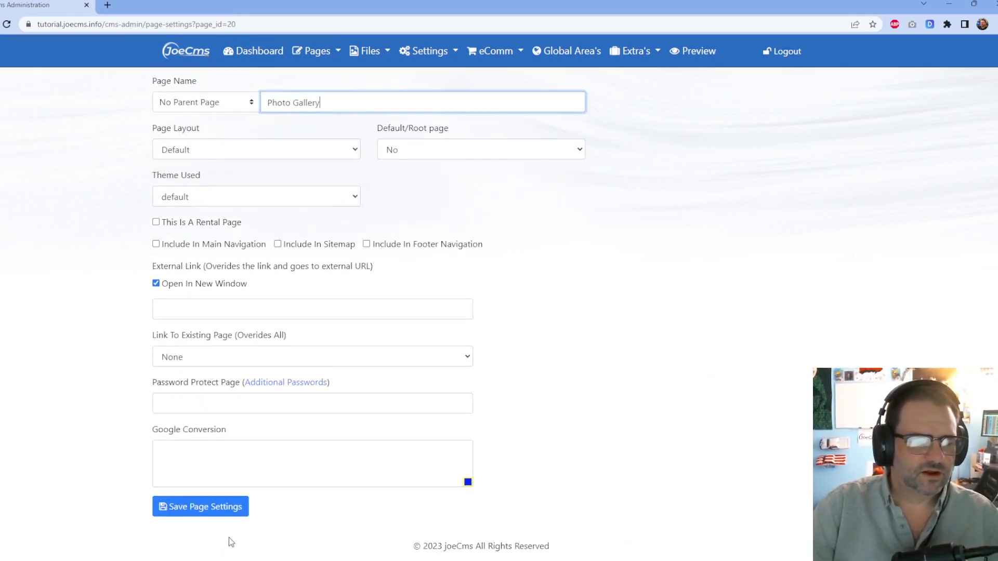
click(229, 512)
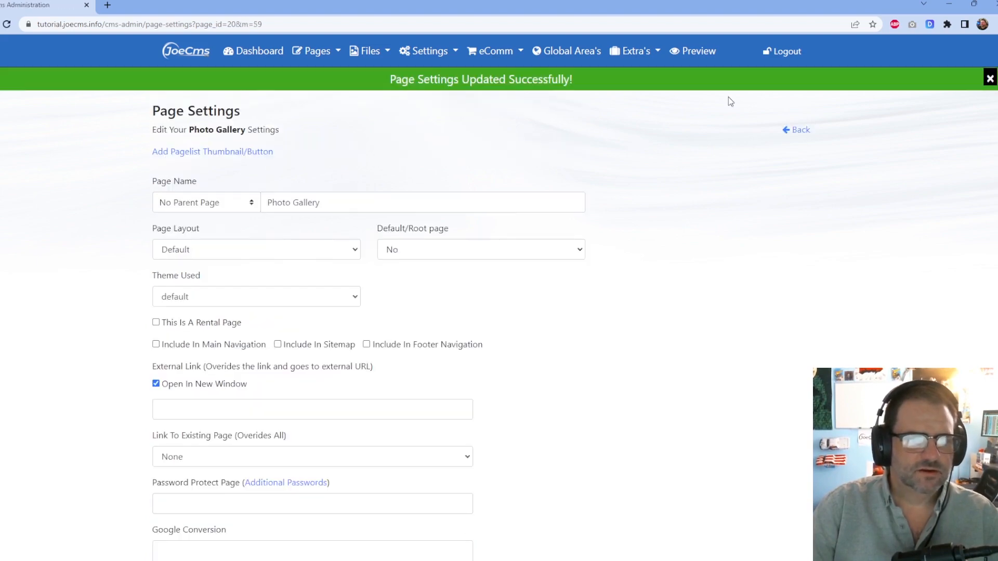
click(788, 130)
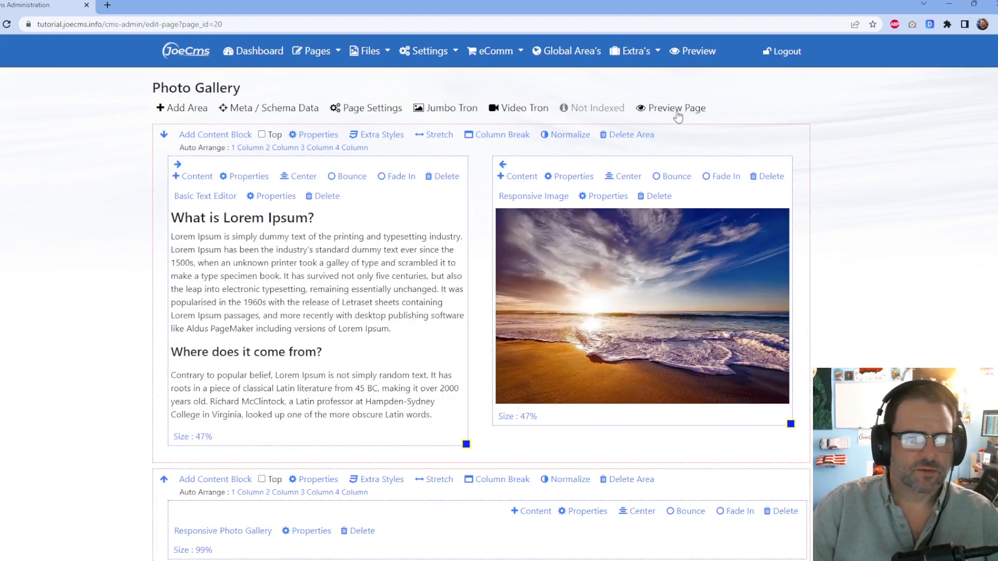
click(677, 112)
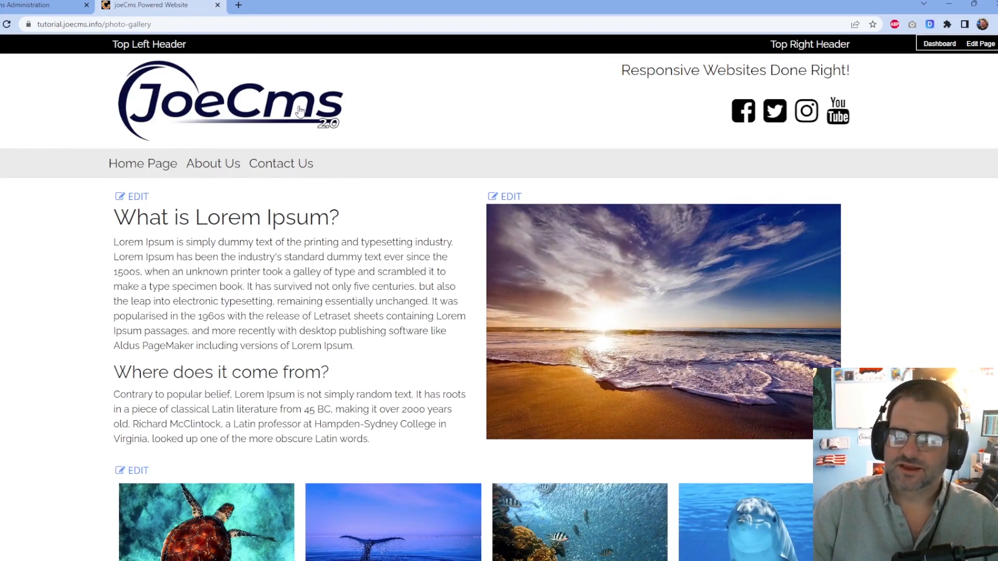
Include the Photo Gallery page in the main navigation and sitemap, and save its settings.
click(217, 5)
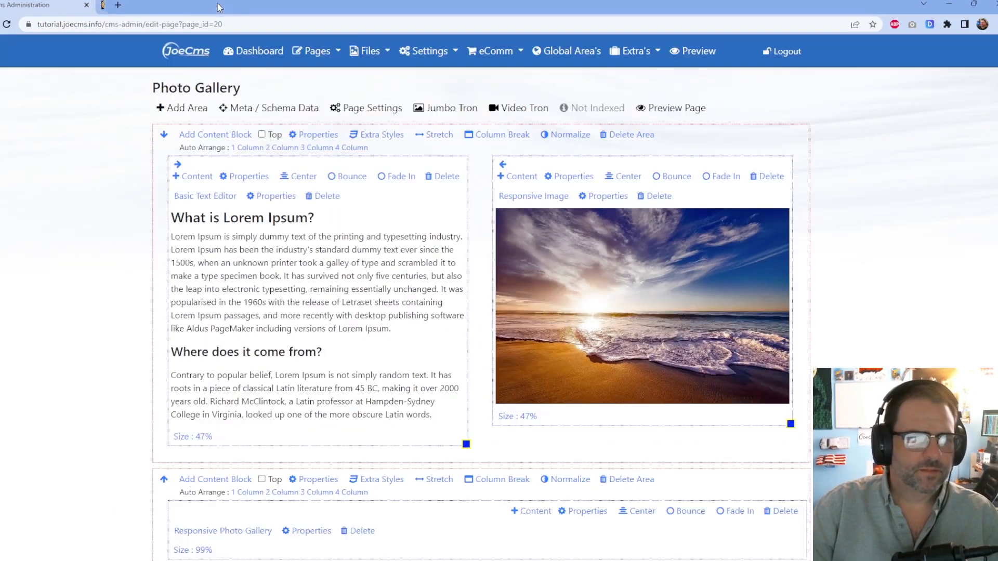
click(360, 109)
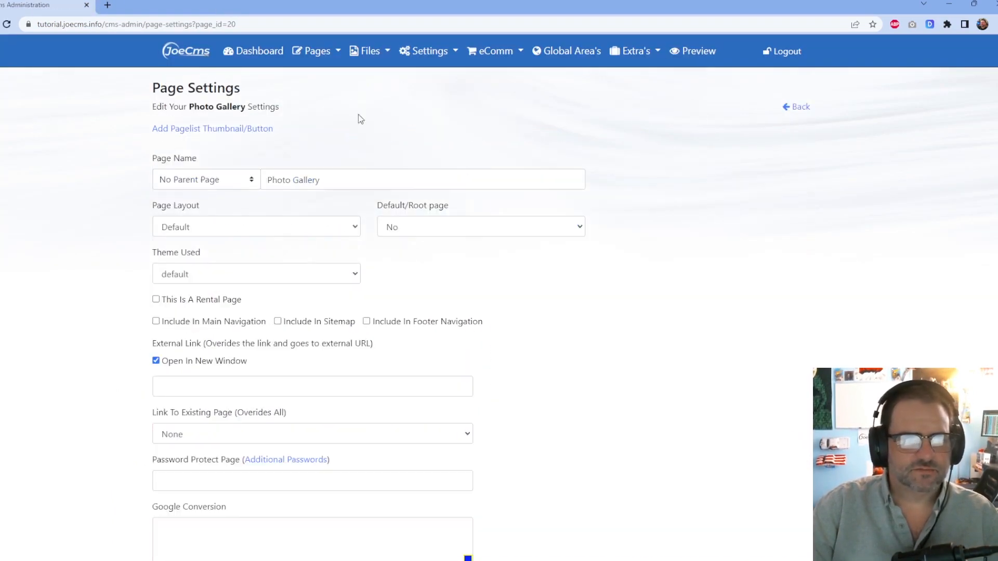
scroll(194, 243, down, 2)
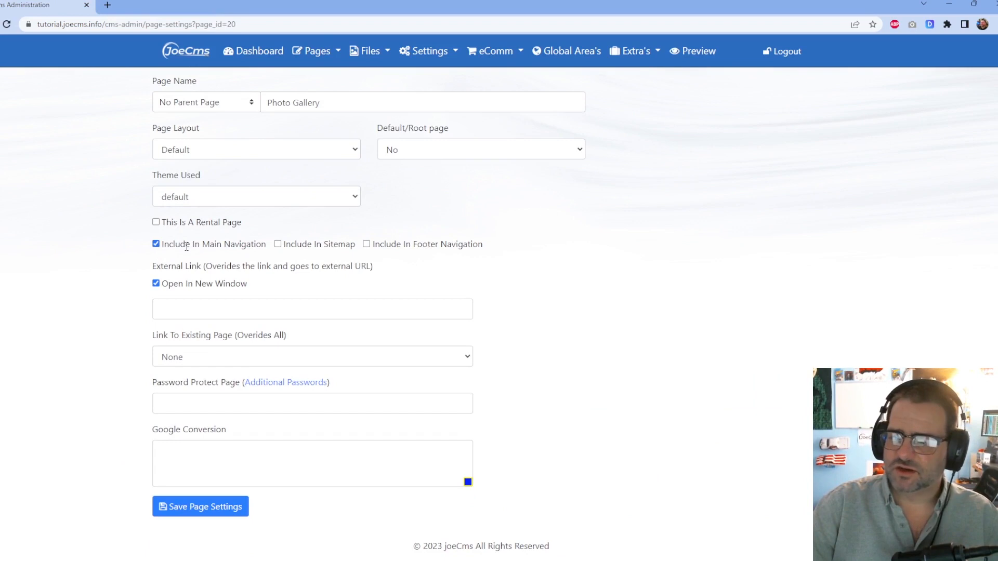
click(278, 245)
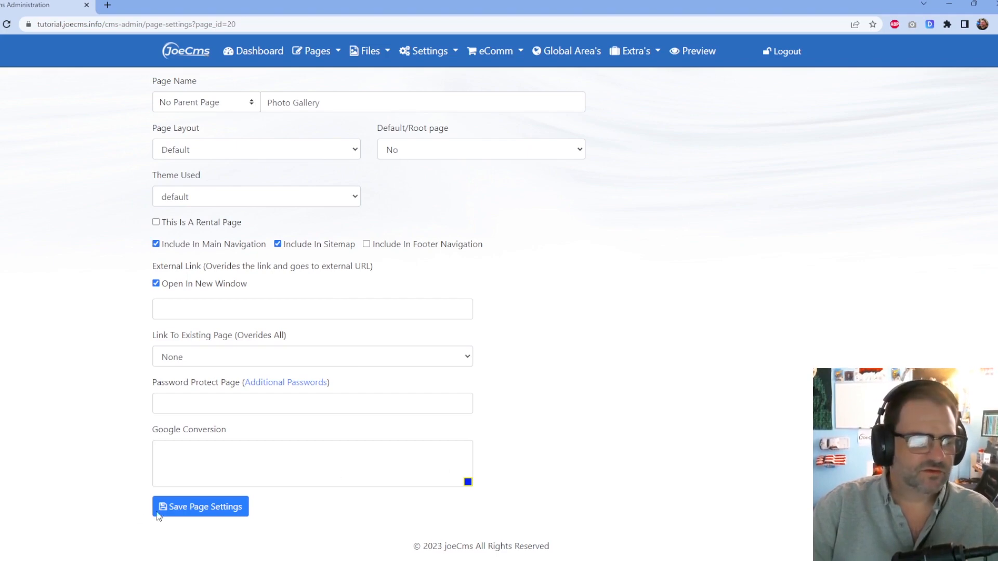
click(195, 506)
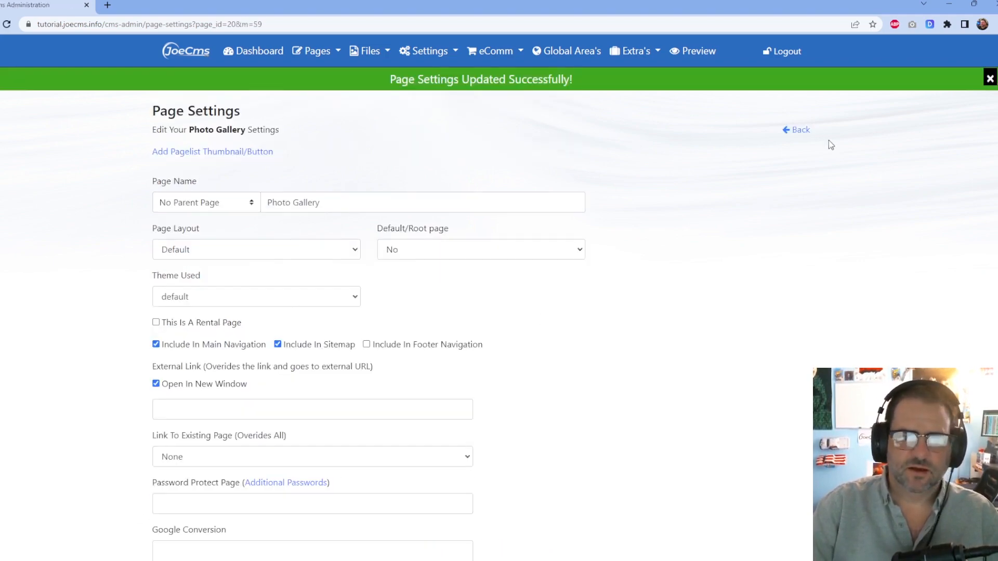
Check the Photo Gallery page on the live site, then go to Settings > Navigation.
click(800, 130)
click(670, 111)
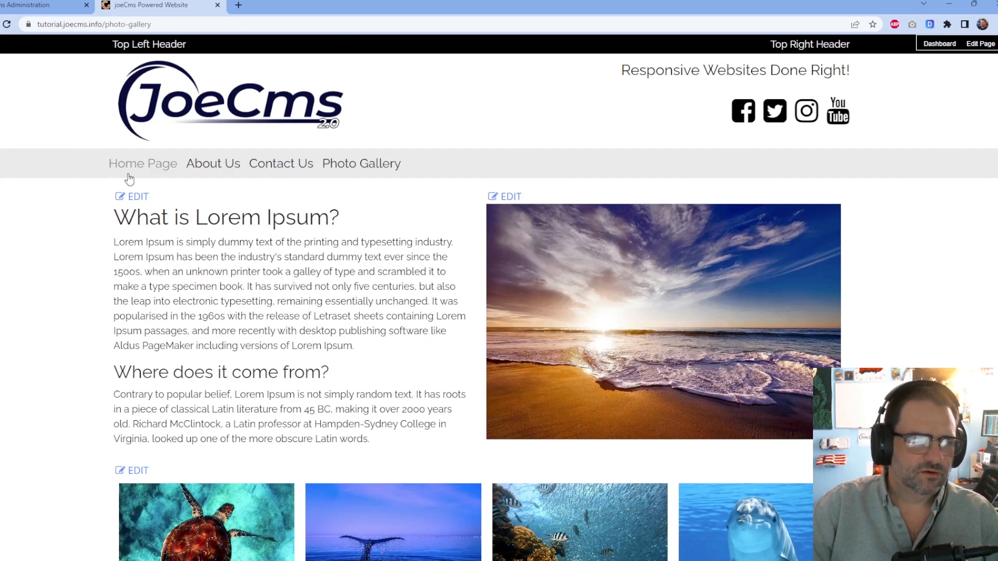
click(217, 6)
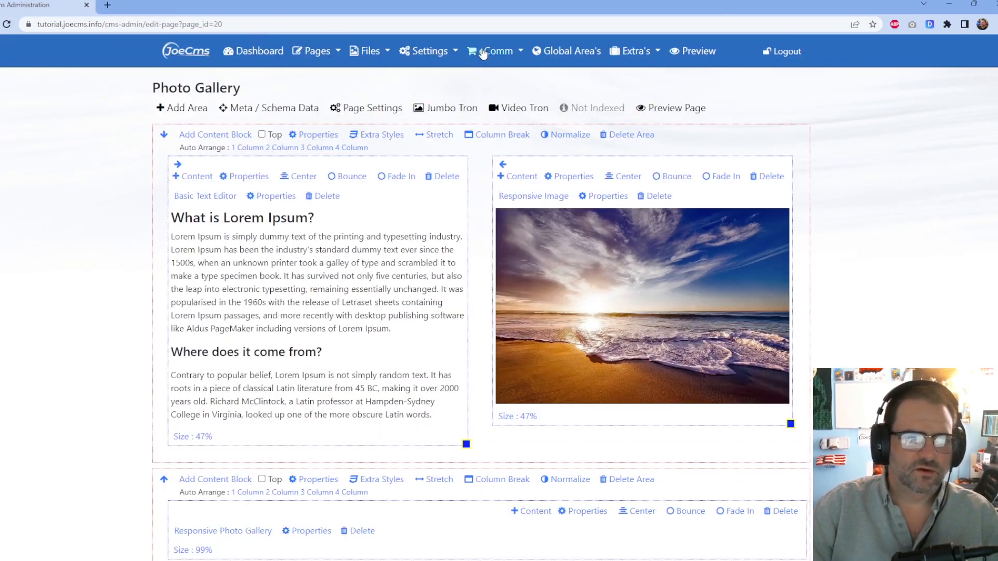
click(417, 56)
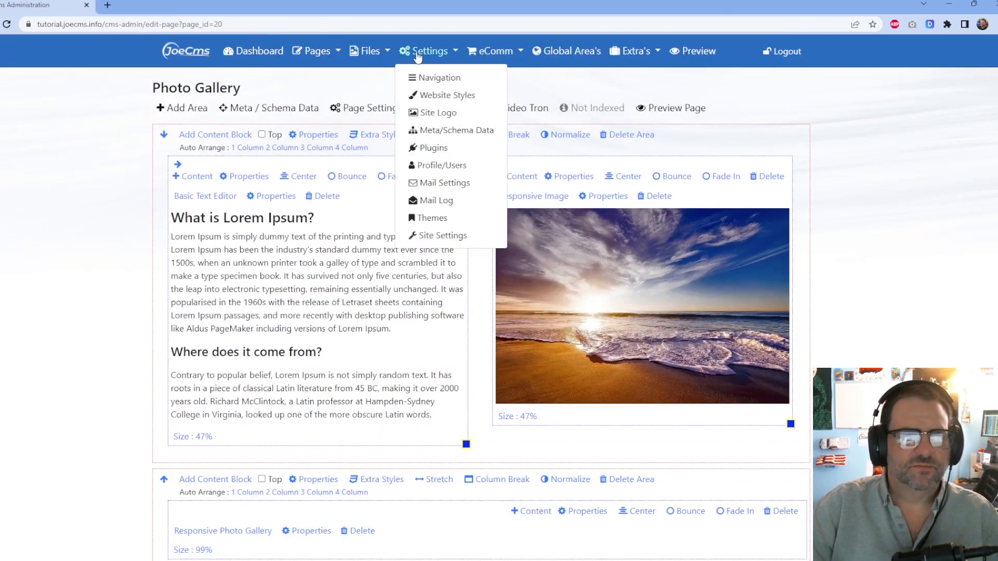
click(435, 83)
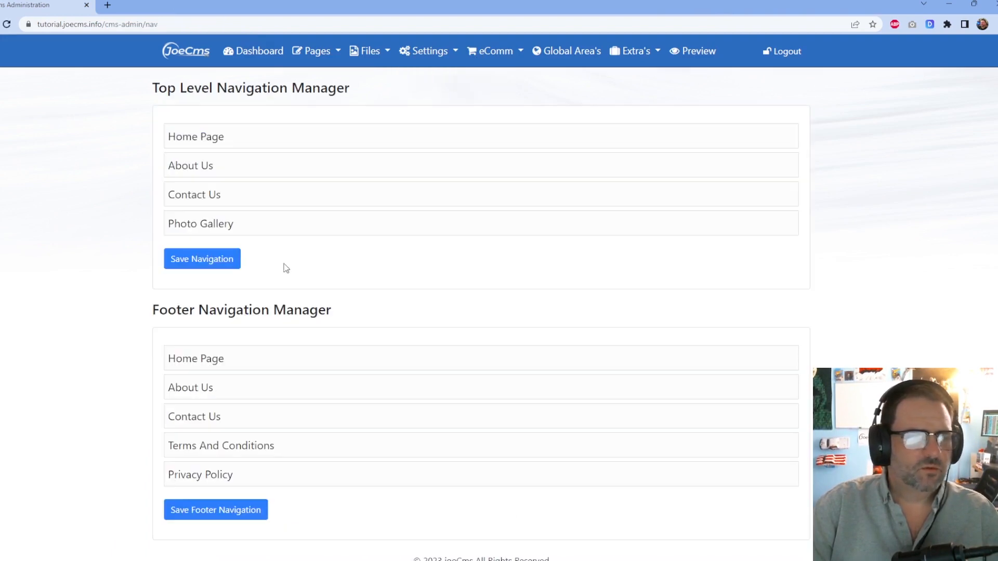
Move Photo Gallery to second place under Home Page, save, and test the menu on the live site.
drag(258, 221, 280, 161)
click(210, 260)
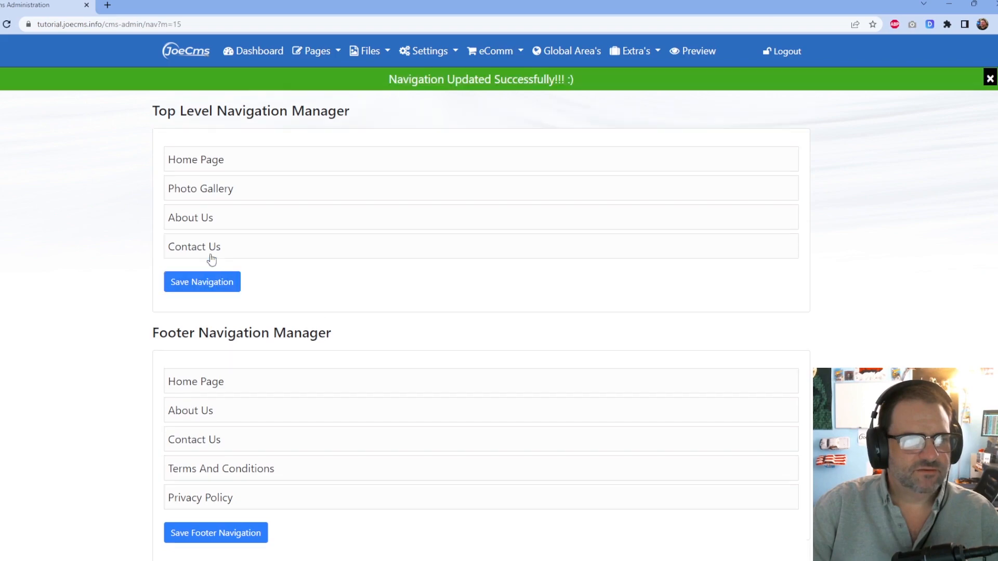
click(694, 52)
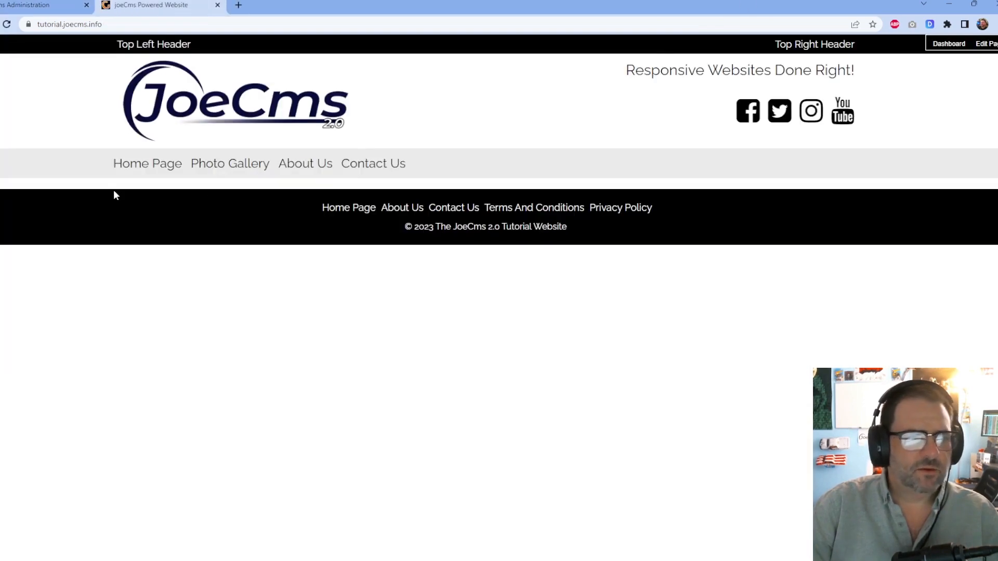
click(249, 170)
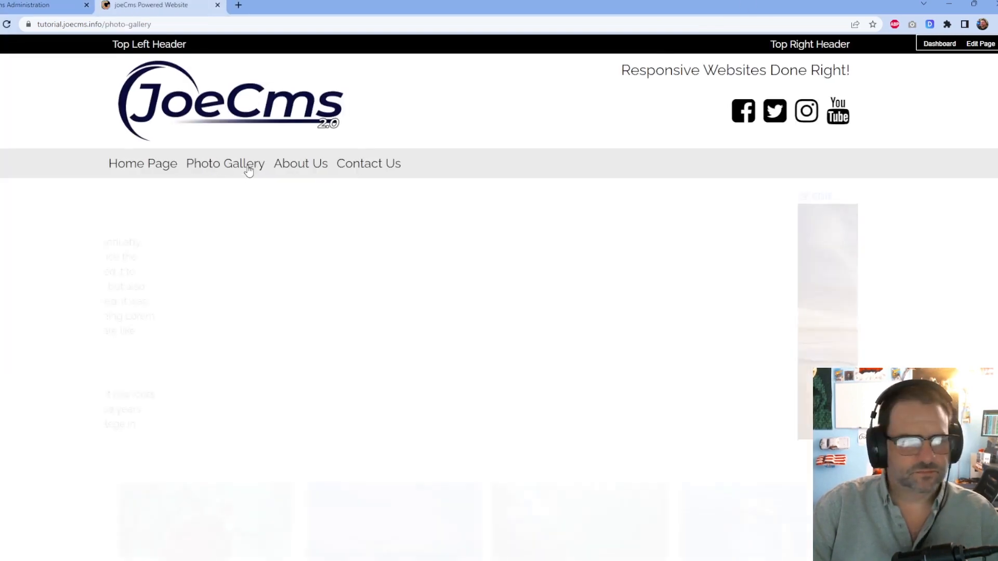
click(171, 163)
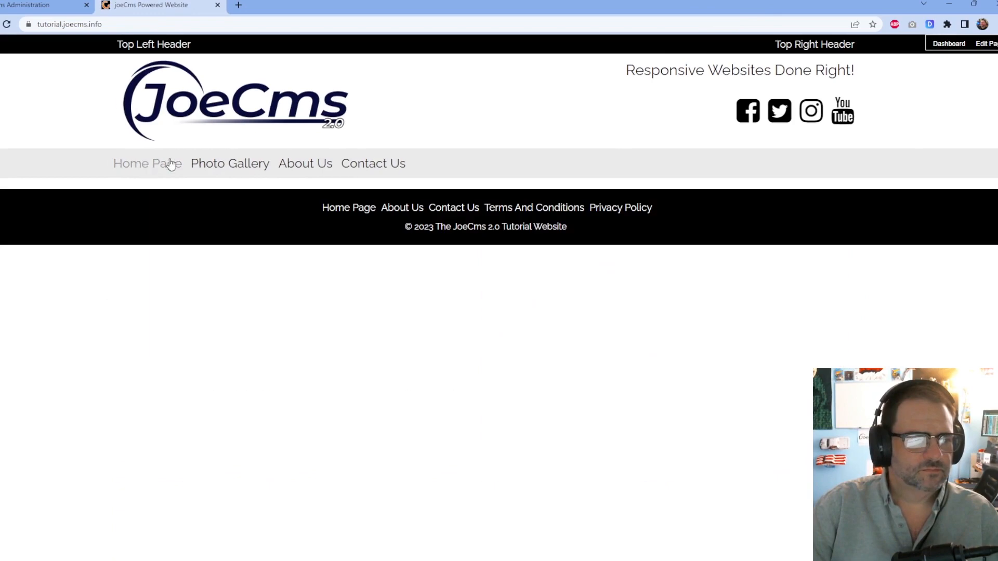
click(229, 165)
click(217, 5)
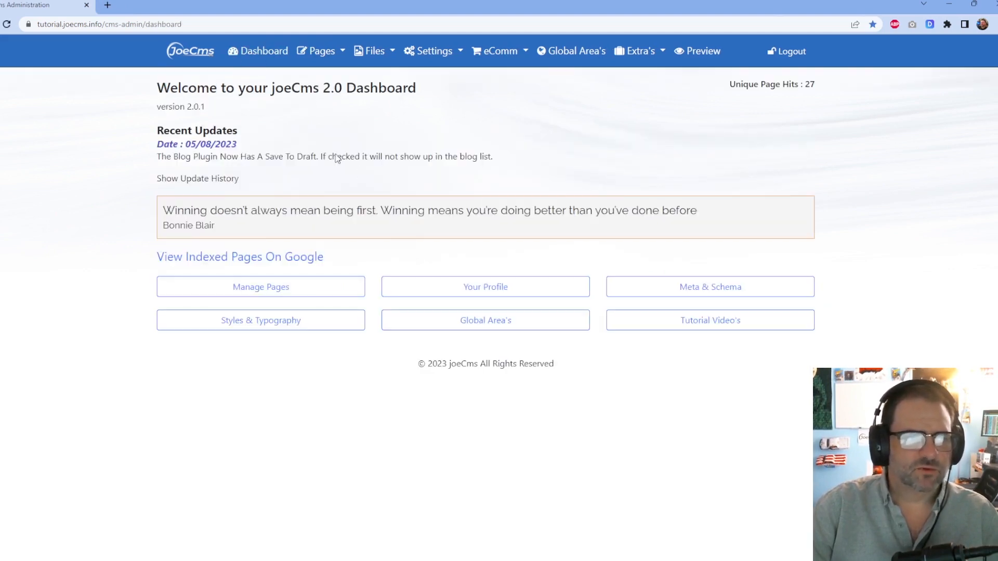
Open the Photo Gallery page for editing from the Page Manager.
click(289, 291)
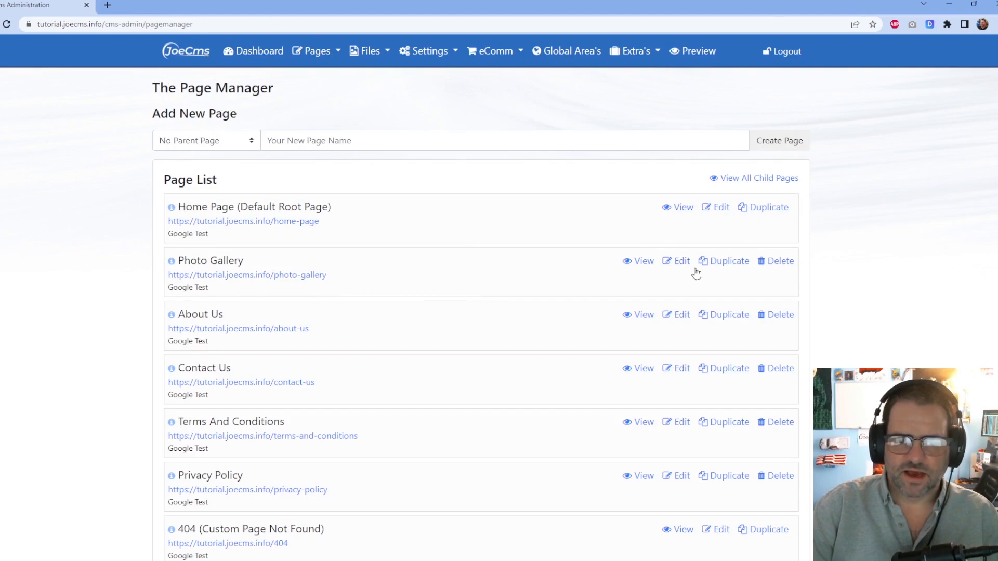
click(681, 263)
scroll(585, 284, down, 3)
scroll(584, 281, up, 3)
Set a protection password on the Photo Gallery page, save it, and preview the live site.
click(353, 107)
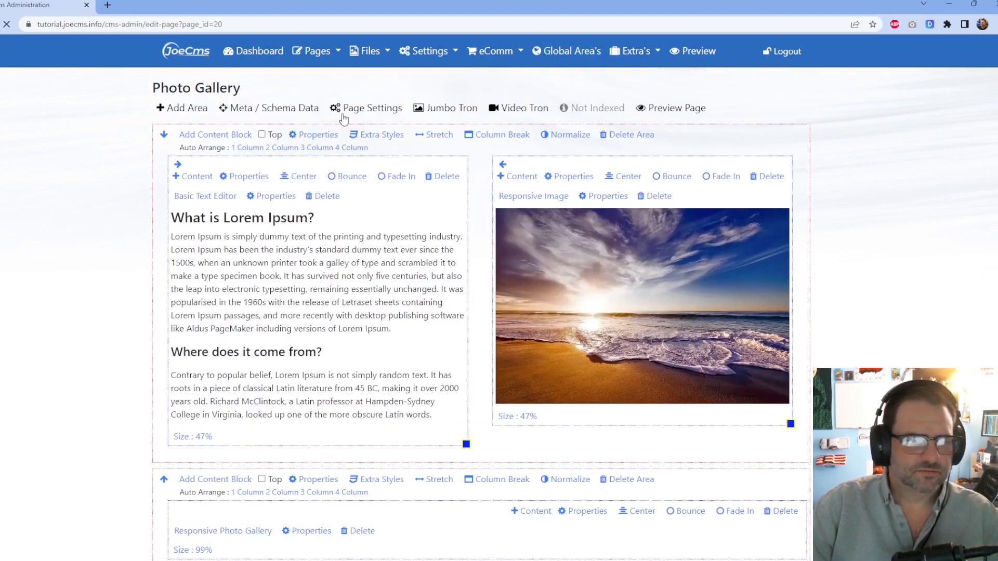
scroll(360, 319, down, 2)
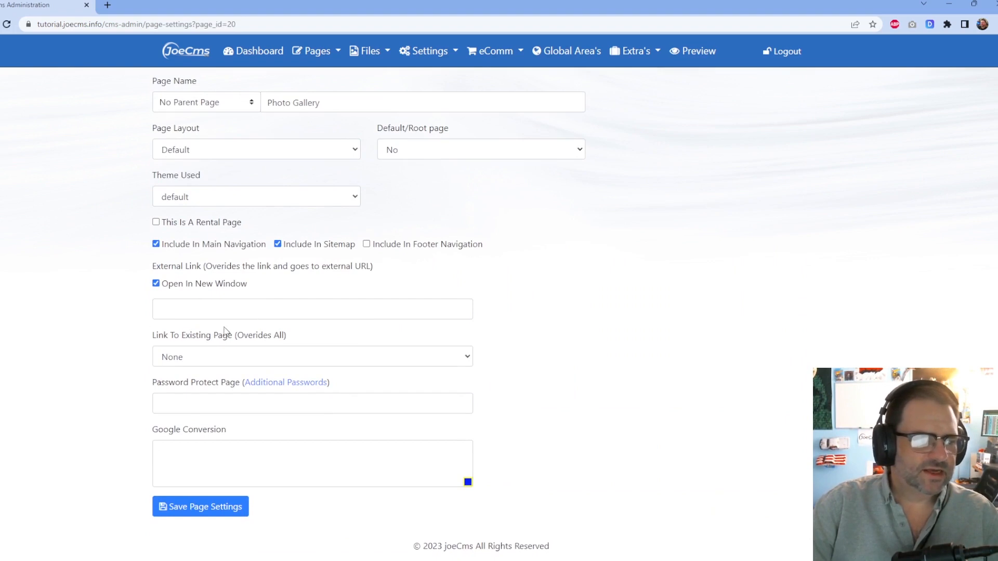
click(170, 403)
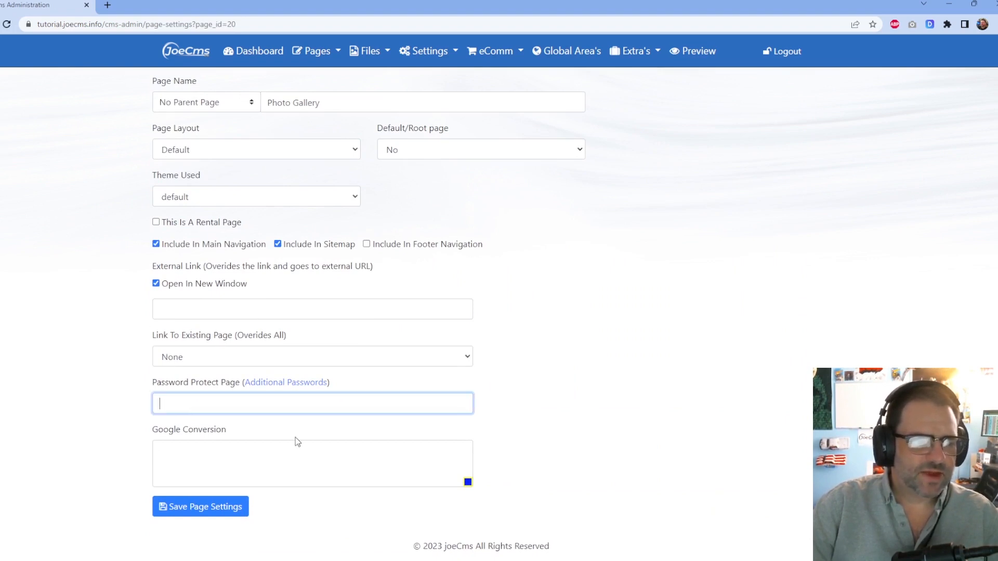
text(password)
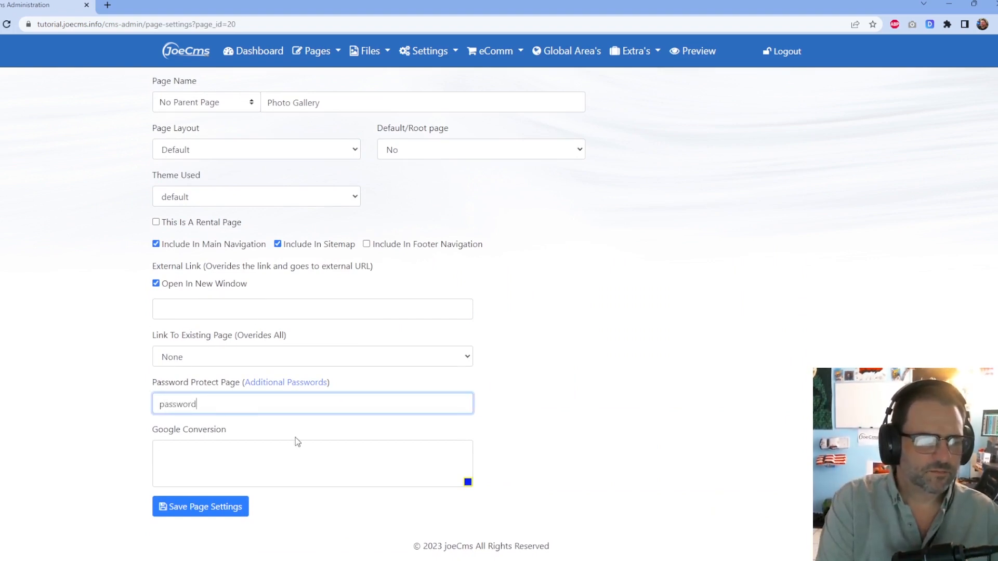
click(211, 516)
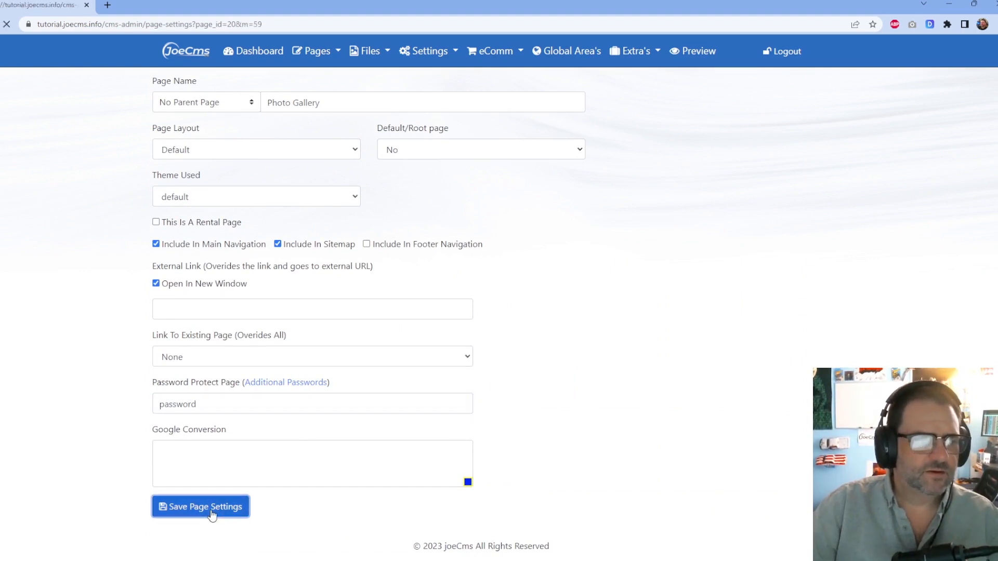
click(702, 49)
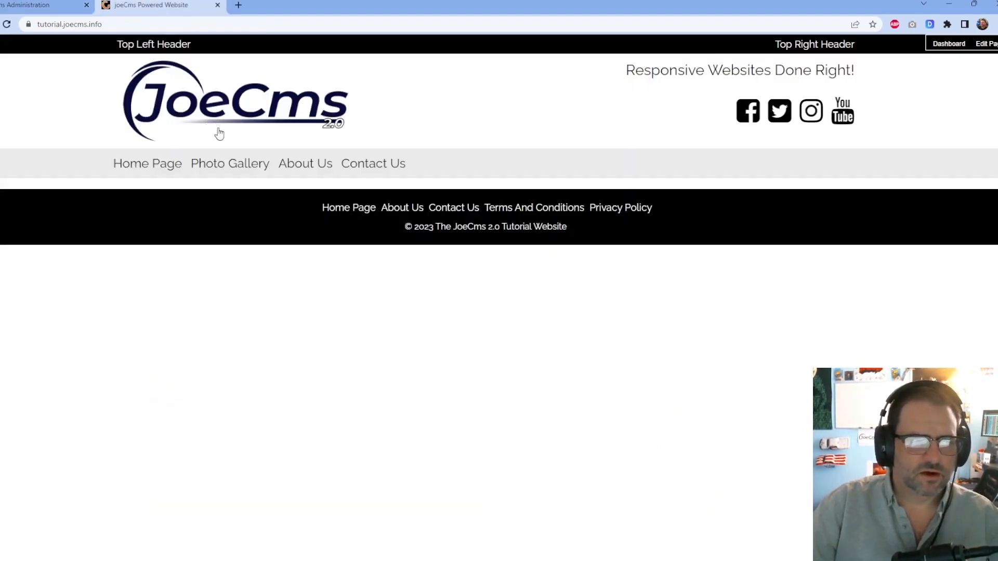
Open Photo Gallery on the live site to see its password prompt, then return to admin.
click(234, 162)
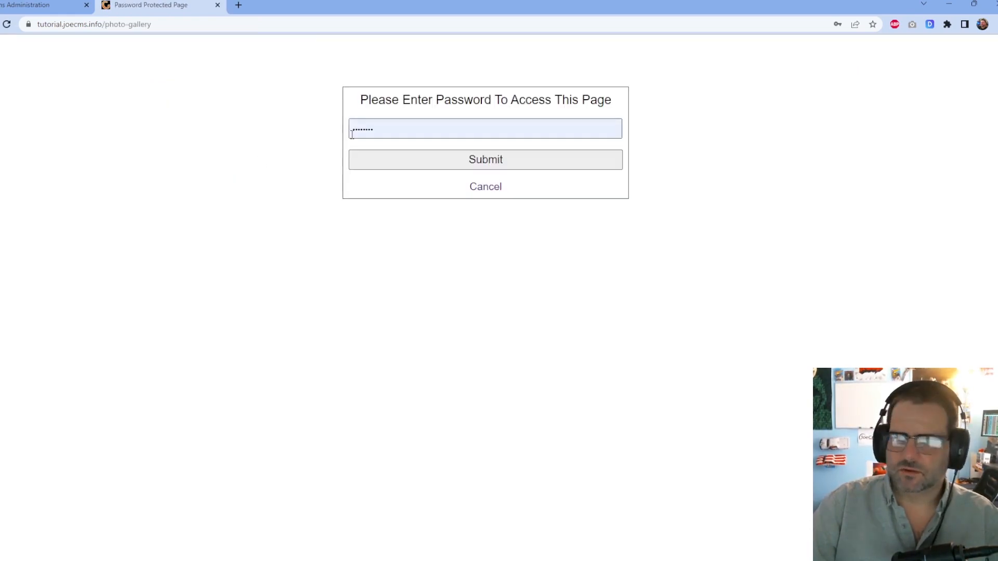
click(44, 5)
scroll(499, 321, down, 1)
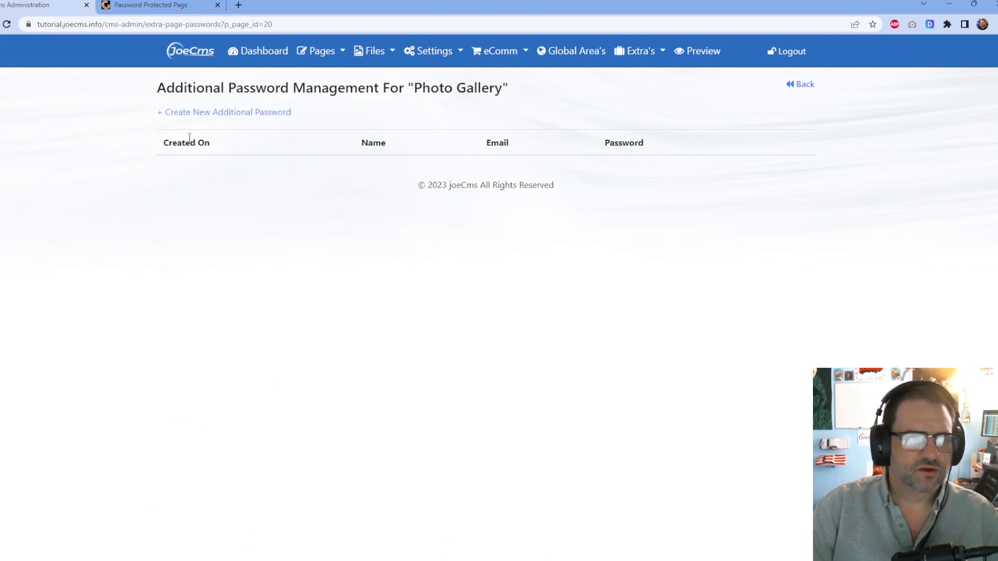
Open the Create New Additional Password form and look over its name, email and password fields.
click(223, 111)
click(241, 149)
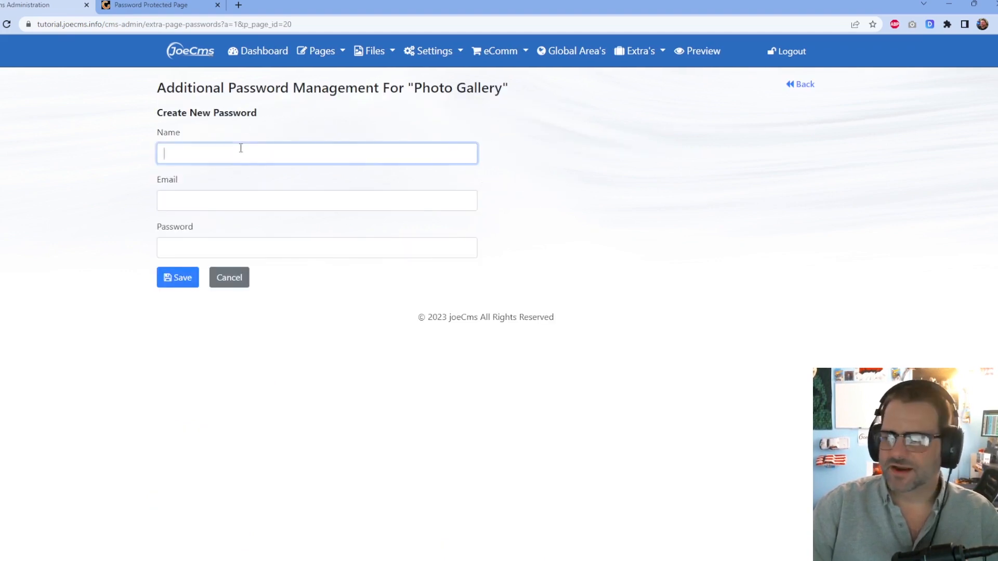
click(255, 195)
click(467, 249)
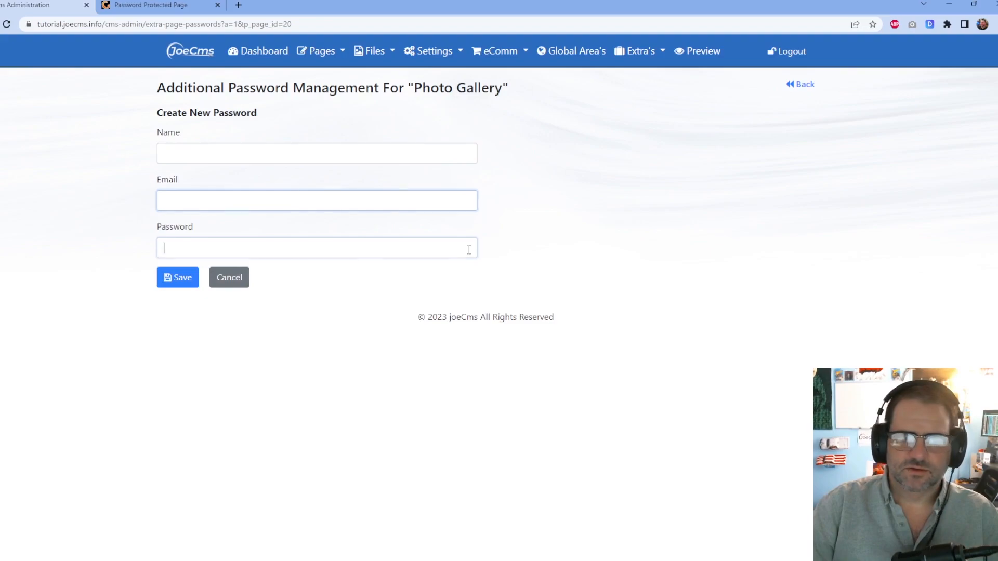
click(668, 287)
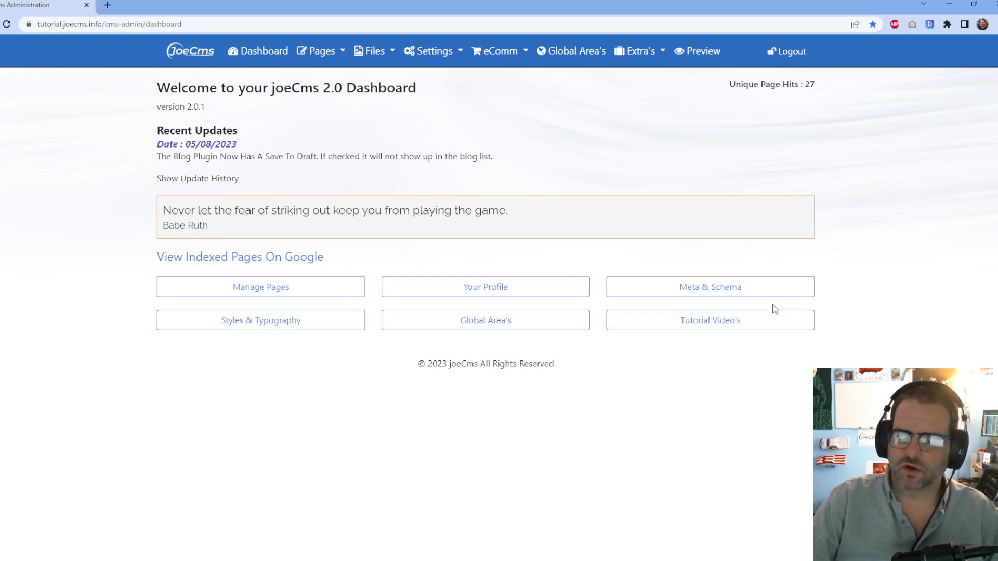
Delete the Photo Gallery page in the Page Manager and verify it's gone from the live navigation.
click(254, 52)
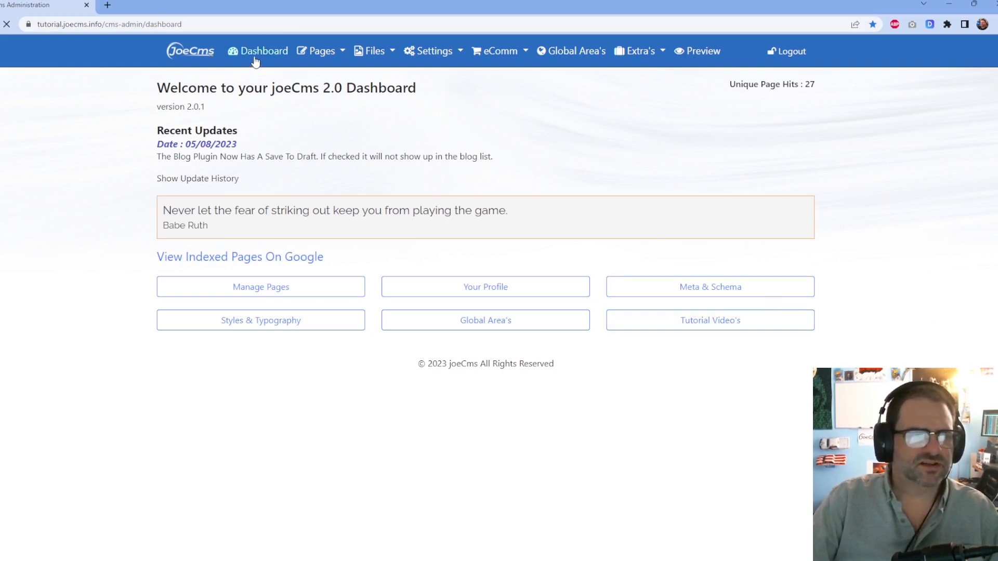
click(270, 289)
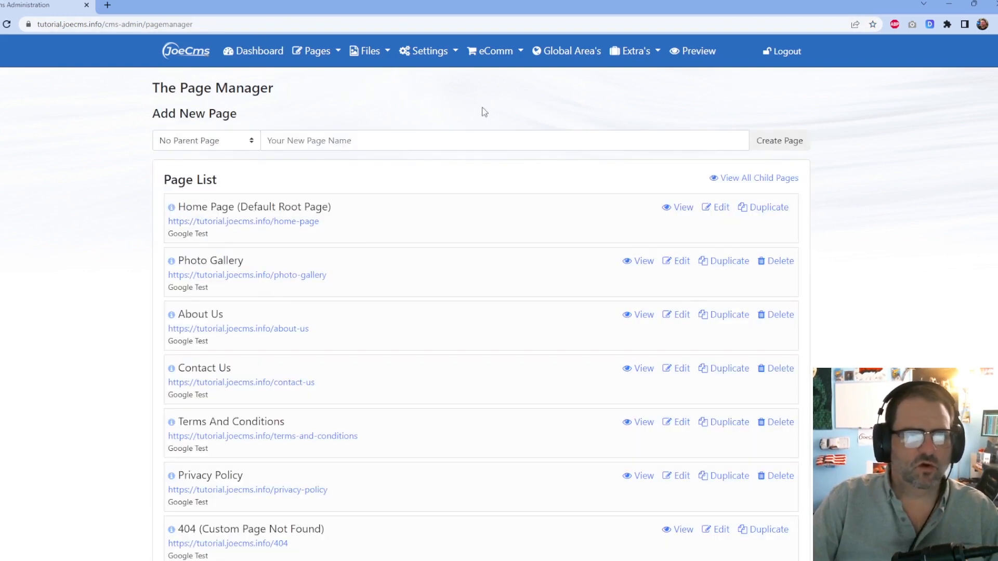
click(314, 50)
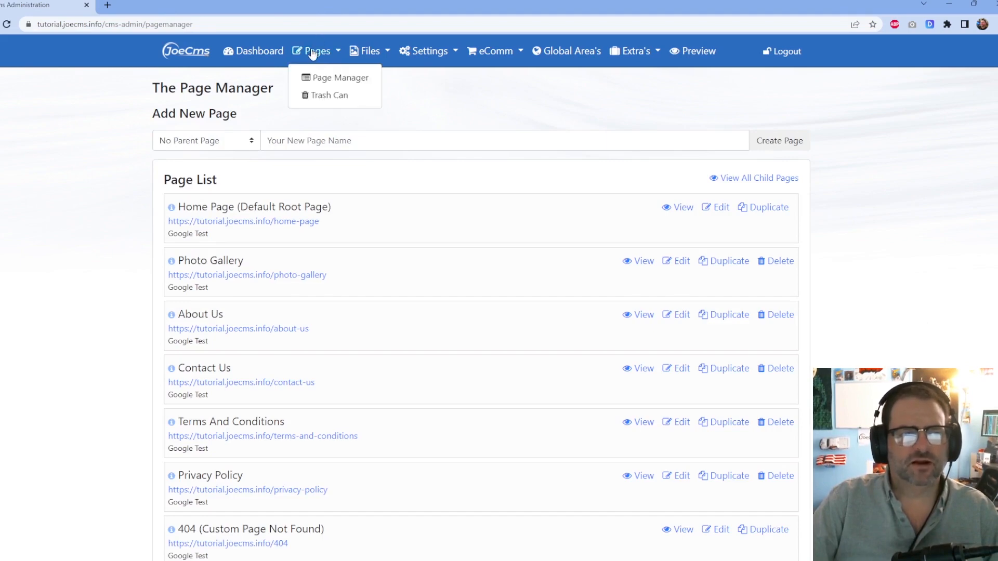
click(336, 82)
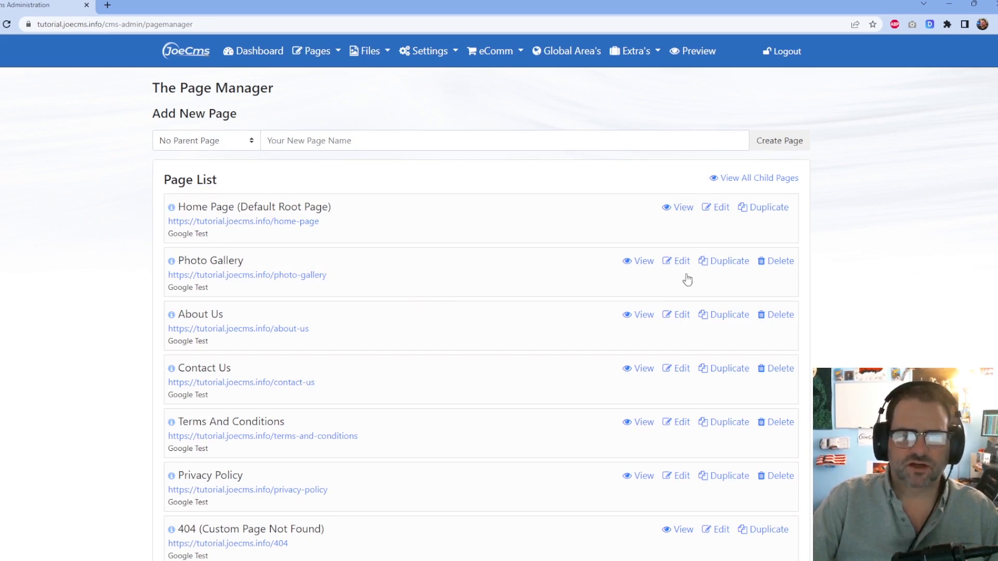
click(783, 266)
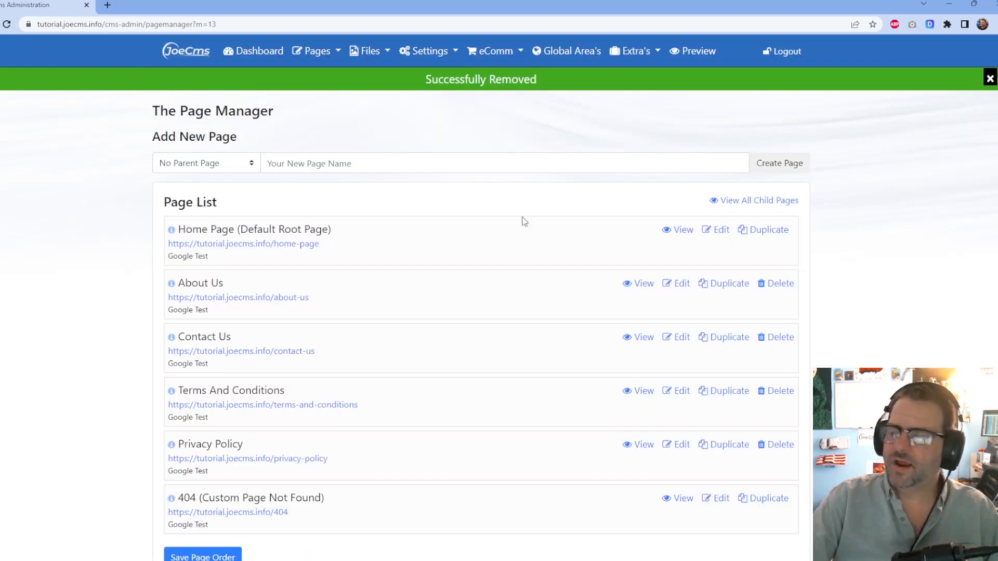
click(681, 54)
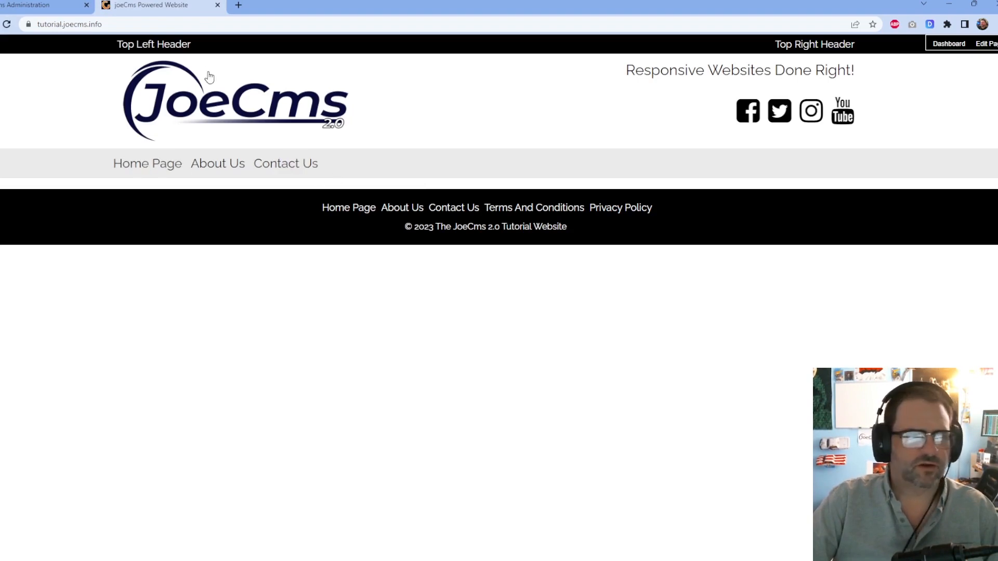
click(218, 4)
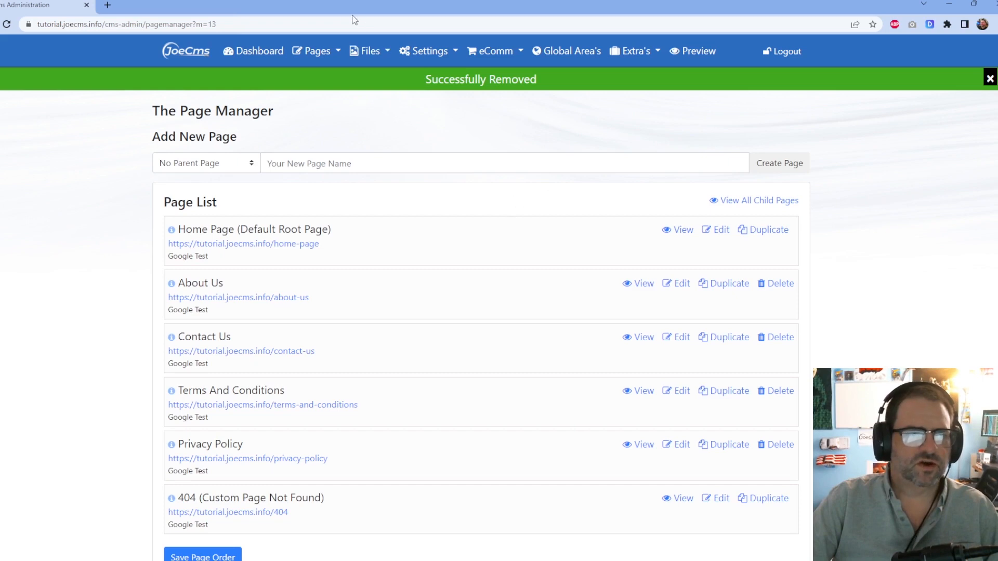
Restore Photo Gallery from the Trash Can, check the live site, and return to the Dashboard.
click(298, 51)
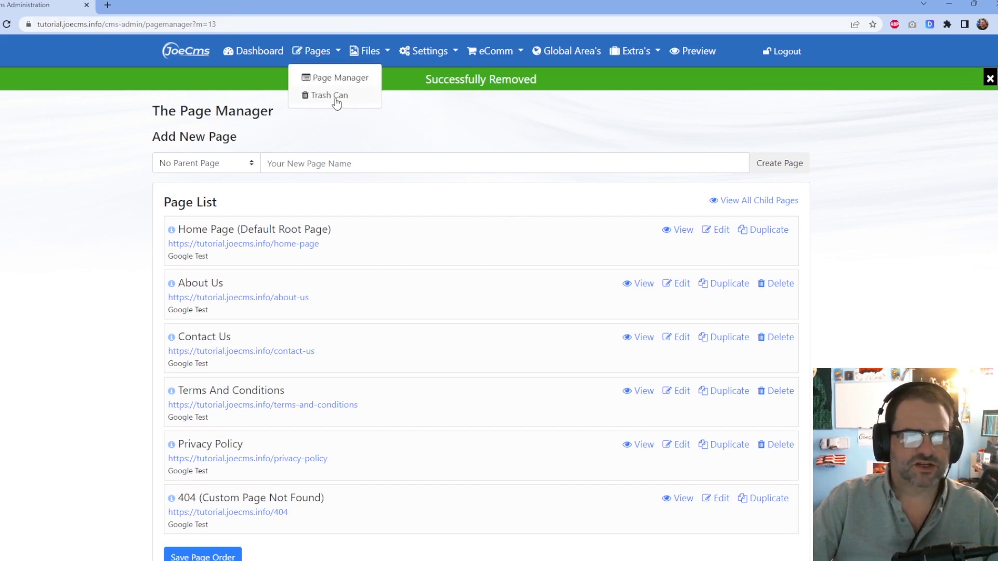
click(332, 95)
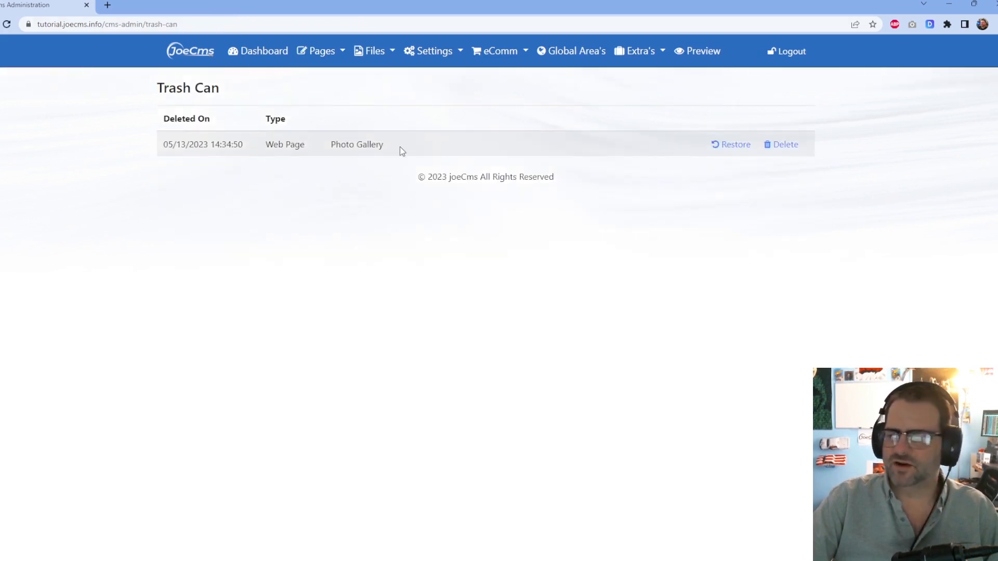
click(741, 149)
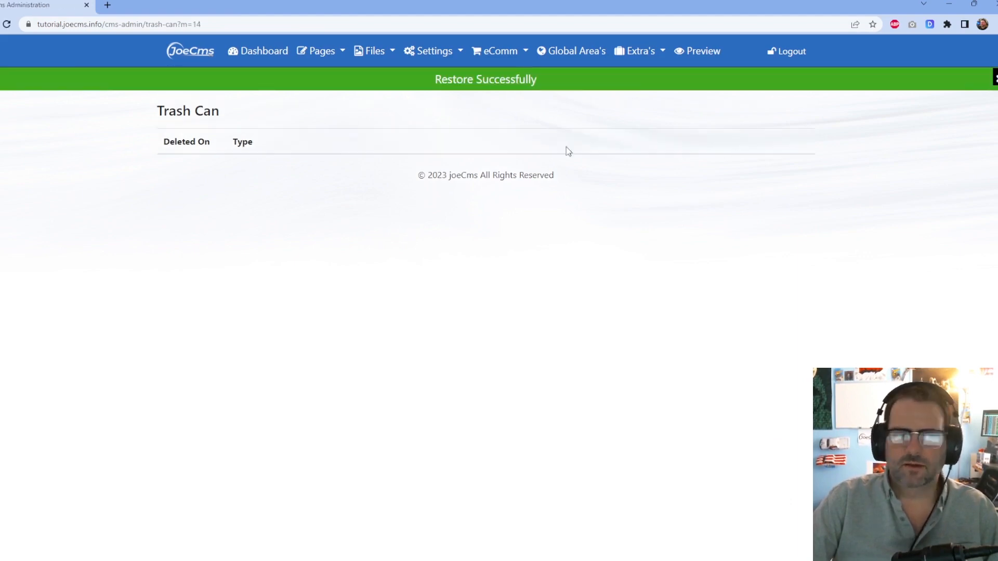
click(703, 51)
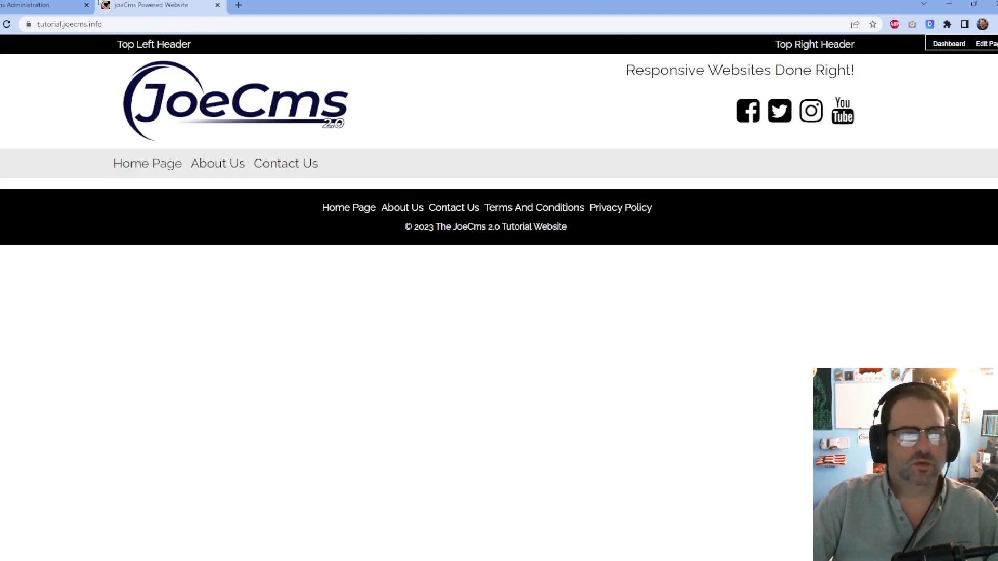
click(217, 6)
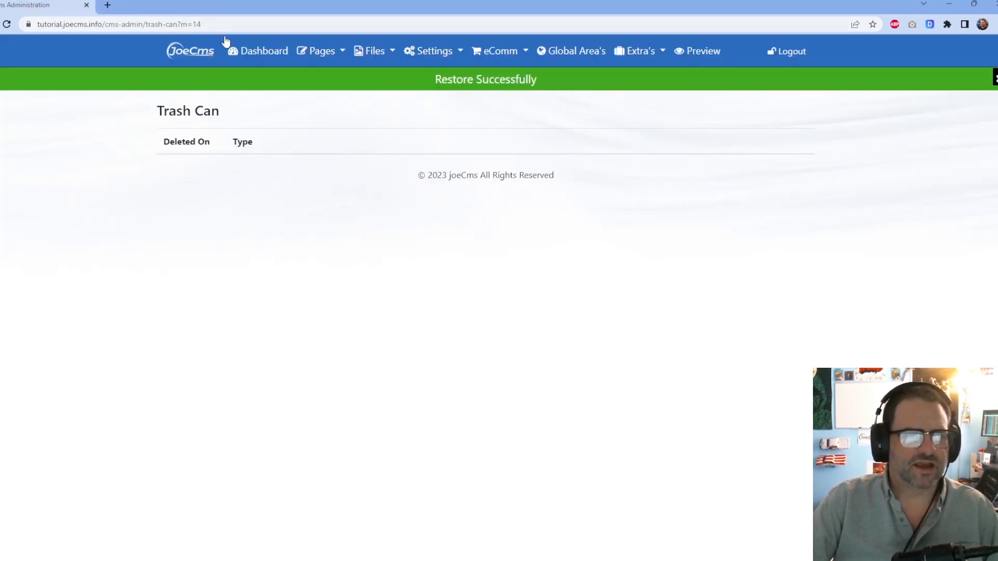
click(285, 52)
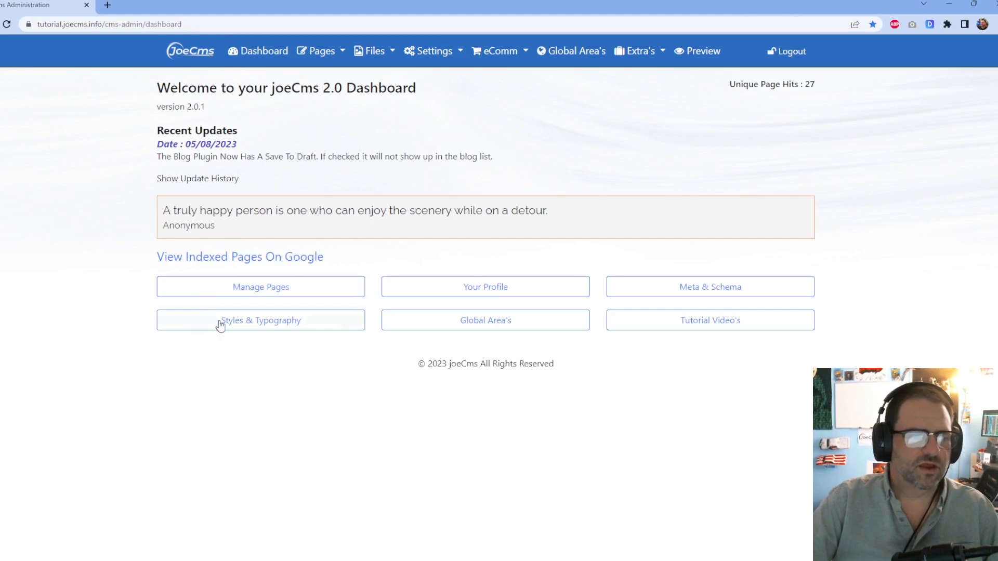
Turn on Include In Main Navigation for Photo Gallery, save its page settings, and open the Navigation Manager.
click(296, 284)
scroll(268, 312, down, 2)
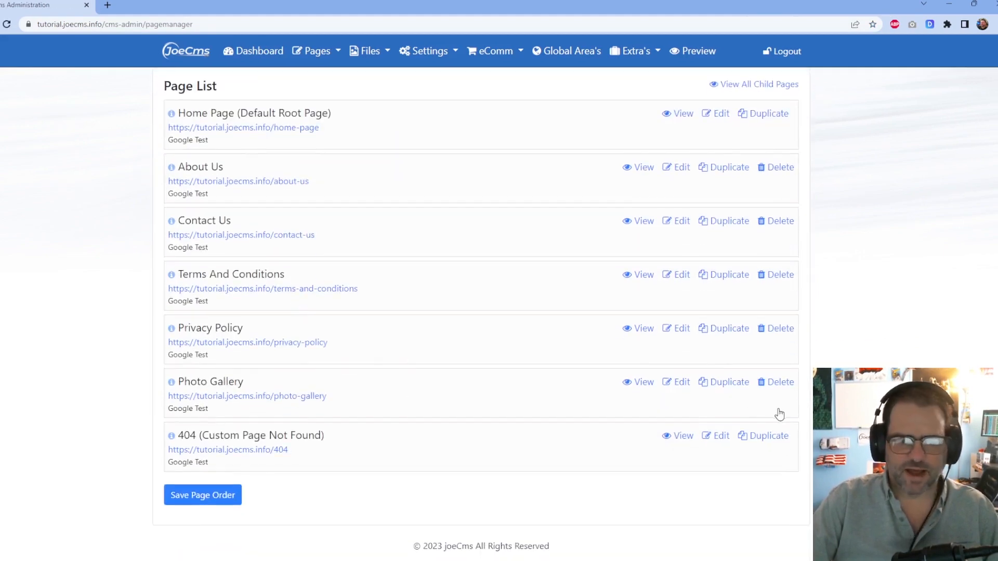
click(676, 382)
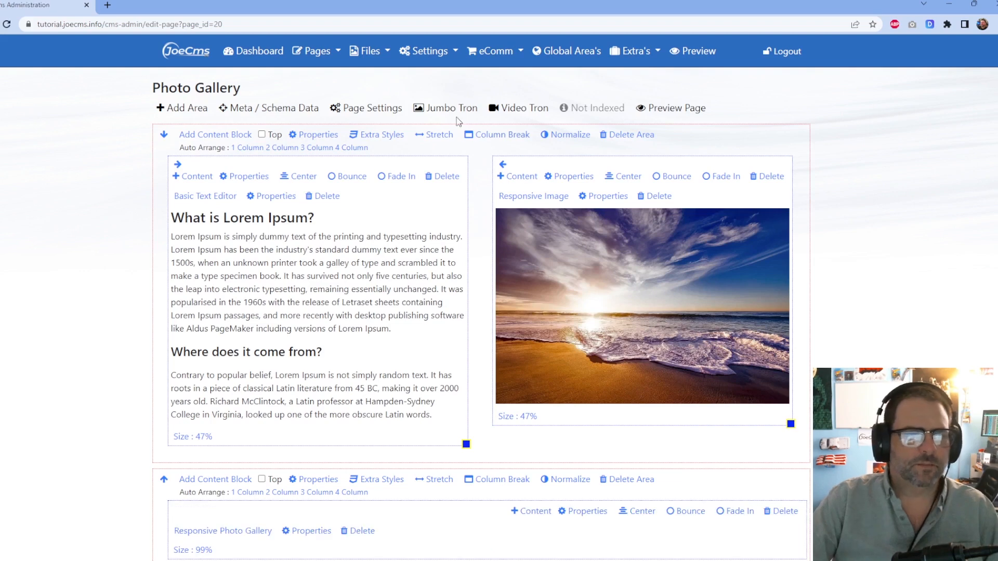
click(385, 108)
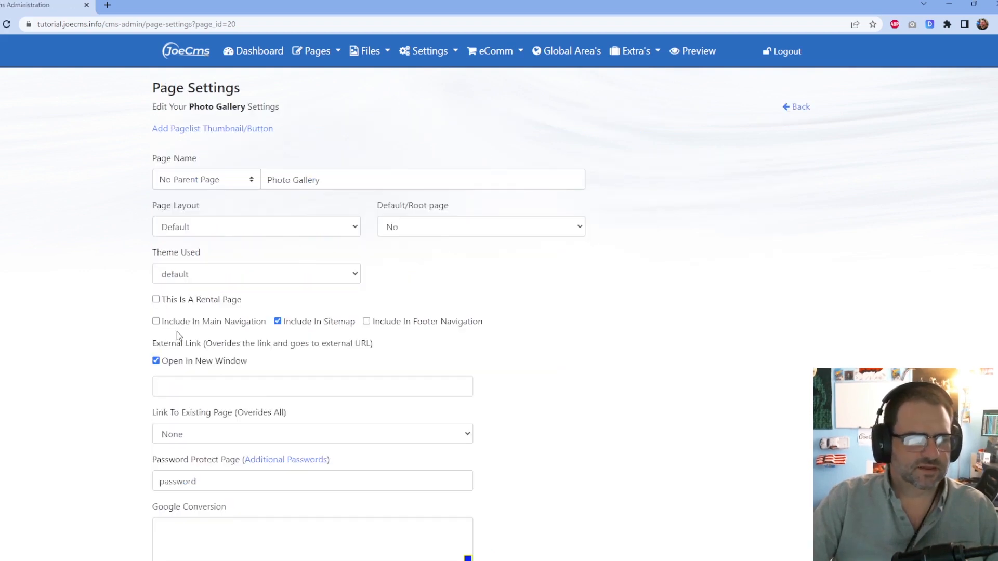
scroll(156, 325, down, 2)
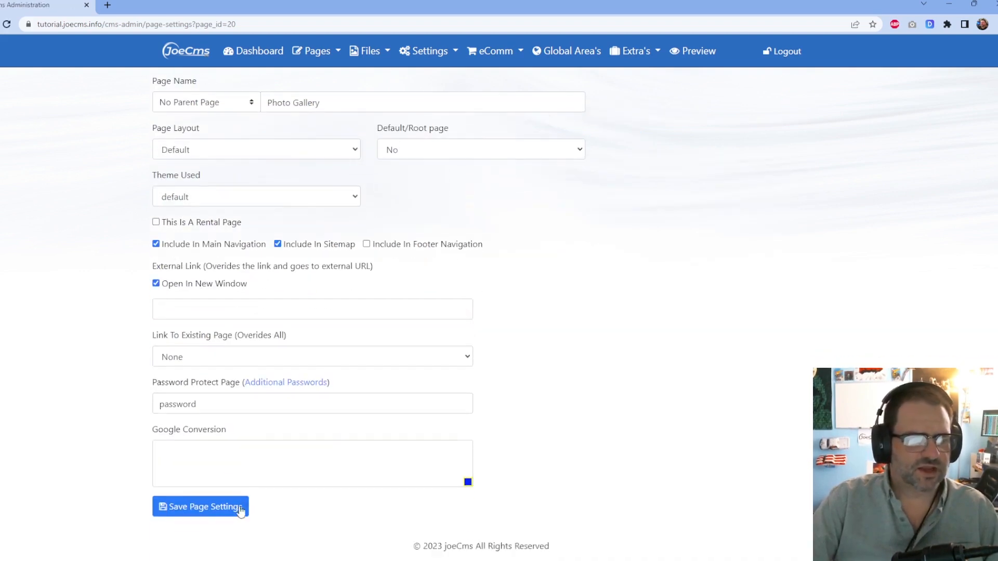
click(222, 508)
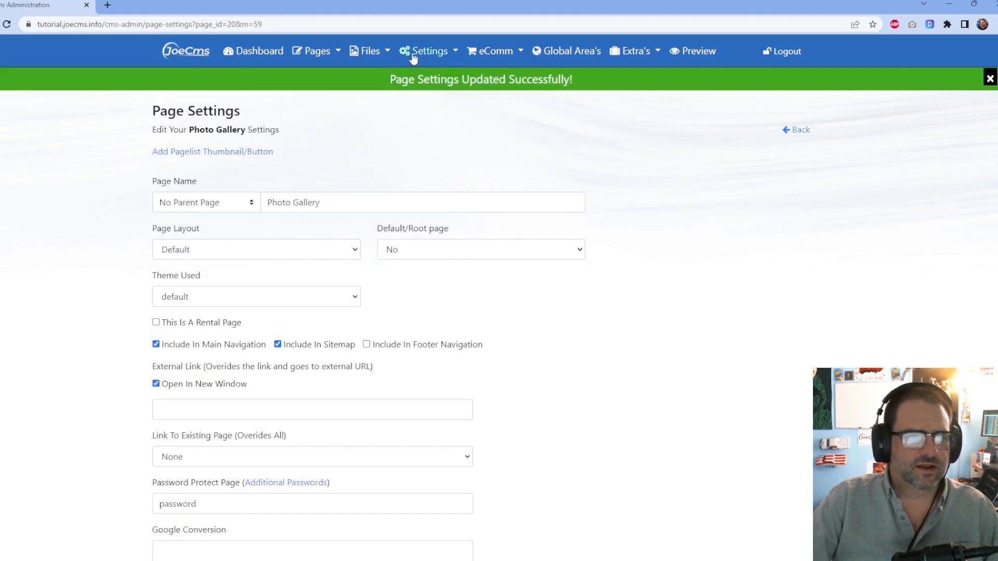
click(442, 51)
click(452, 78)
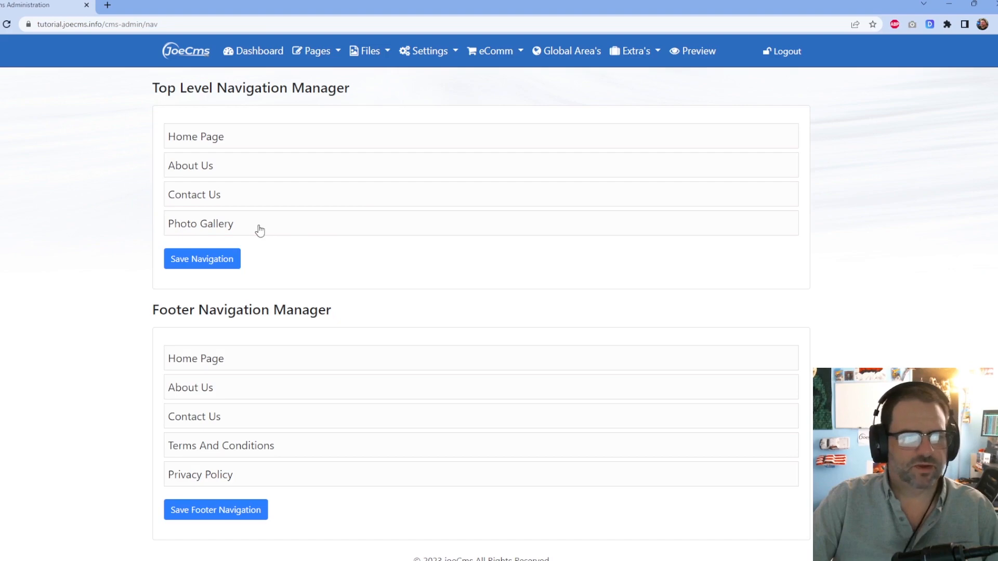
Move Photo Gallery right below Home Page, save the navigation, and test its password-protected link on the live site.
drag(234, 225, 279, 167)
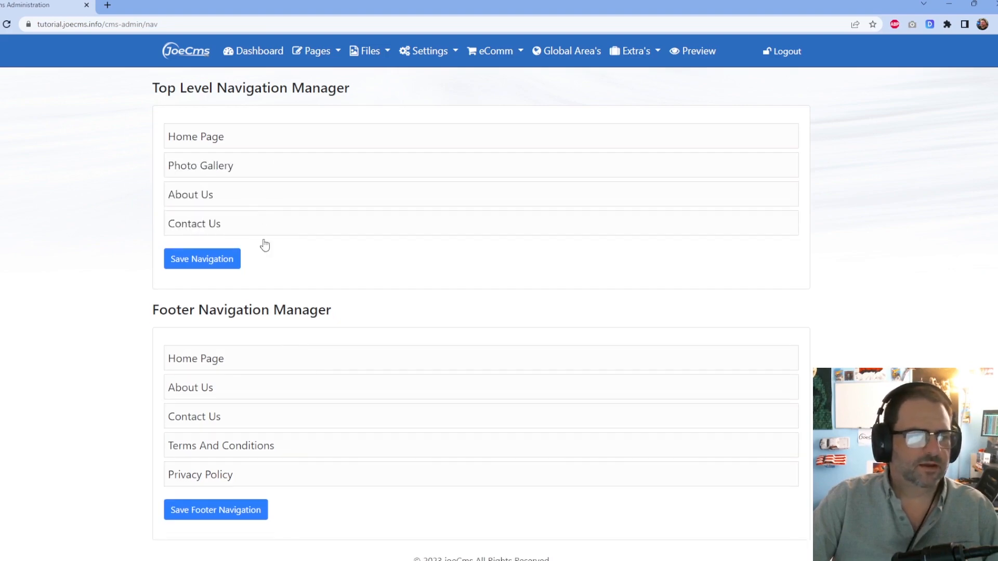
click(203, 266)
click(696, 52)
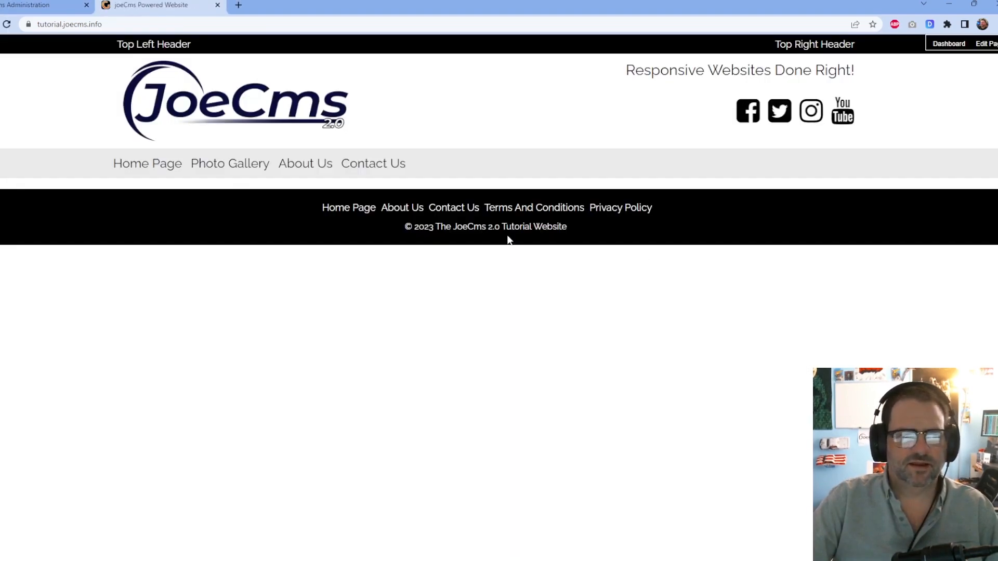
click(230, 164)
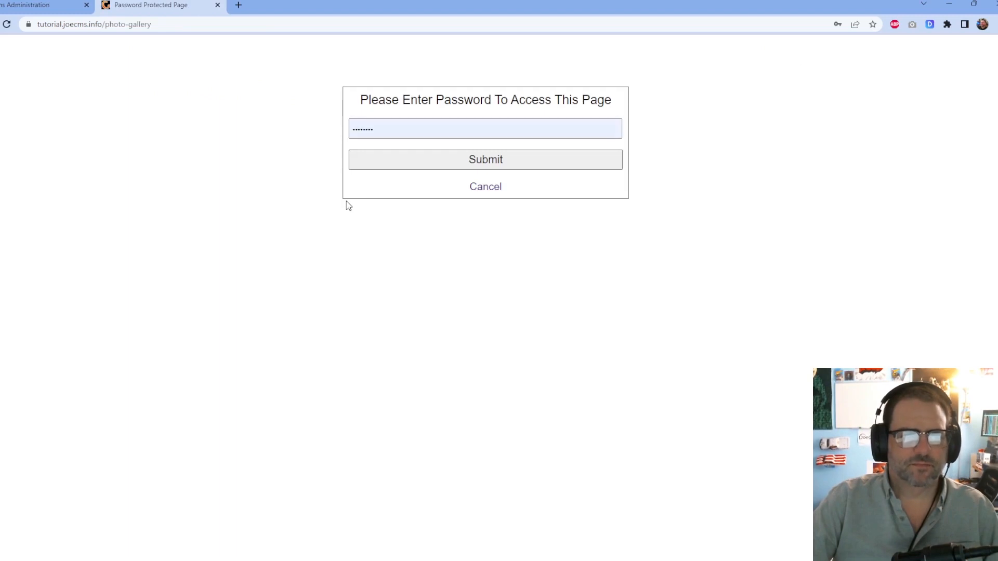
click(484, 193)
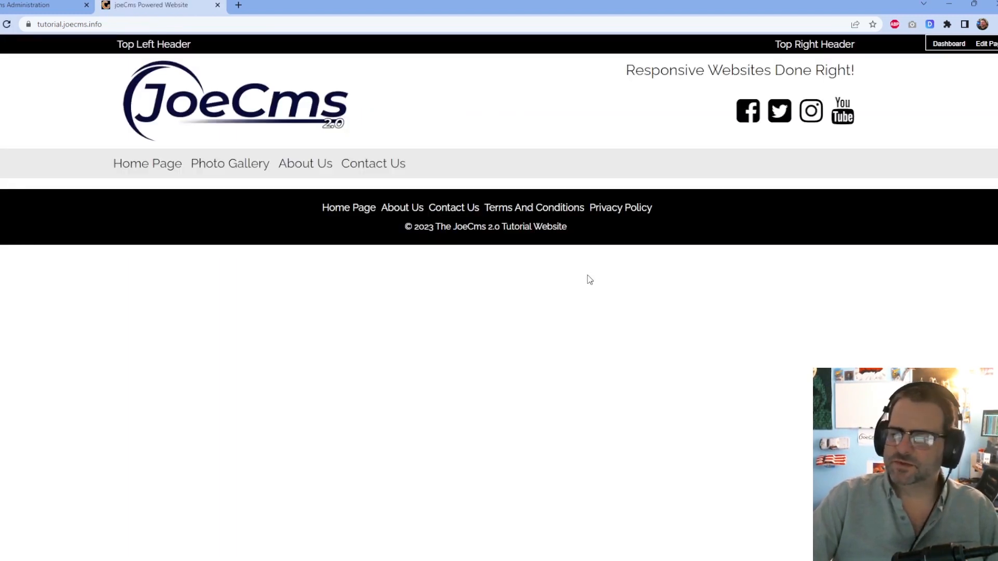